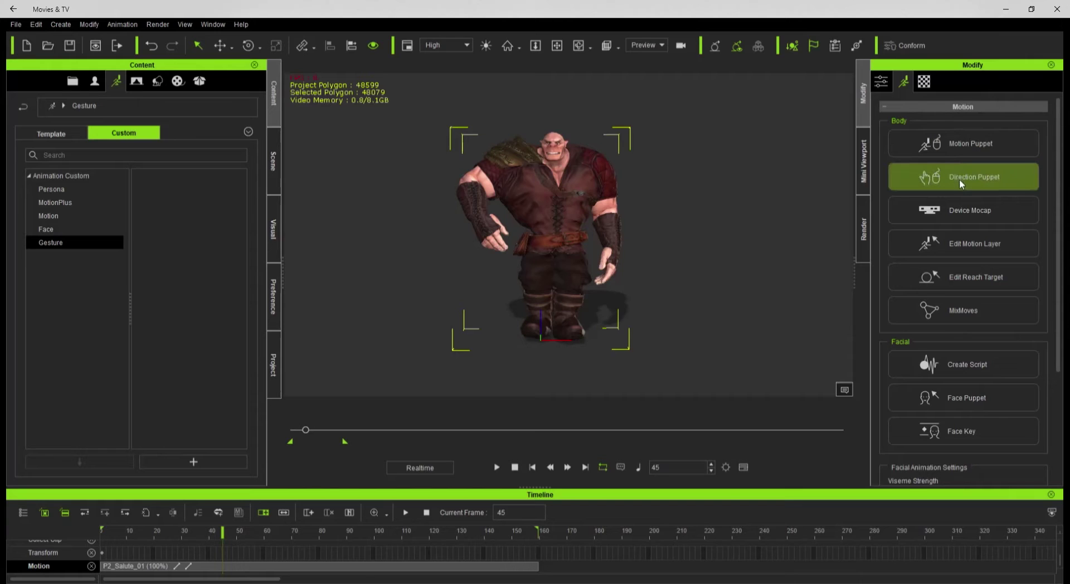
Step: Open Edit Motion Layer, dismiss the spring-effects notice, and undo a trial Default pose reset
left_click(985, 246)
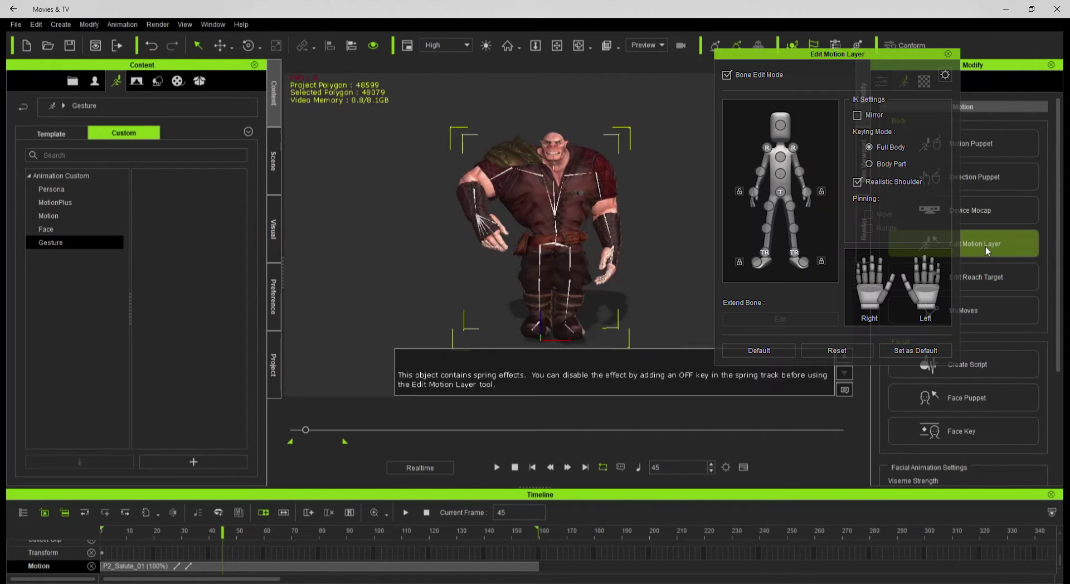
left_click(845, 391)
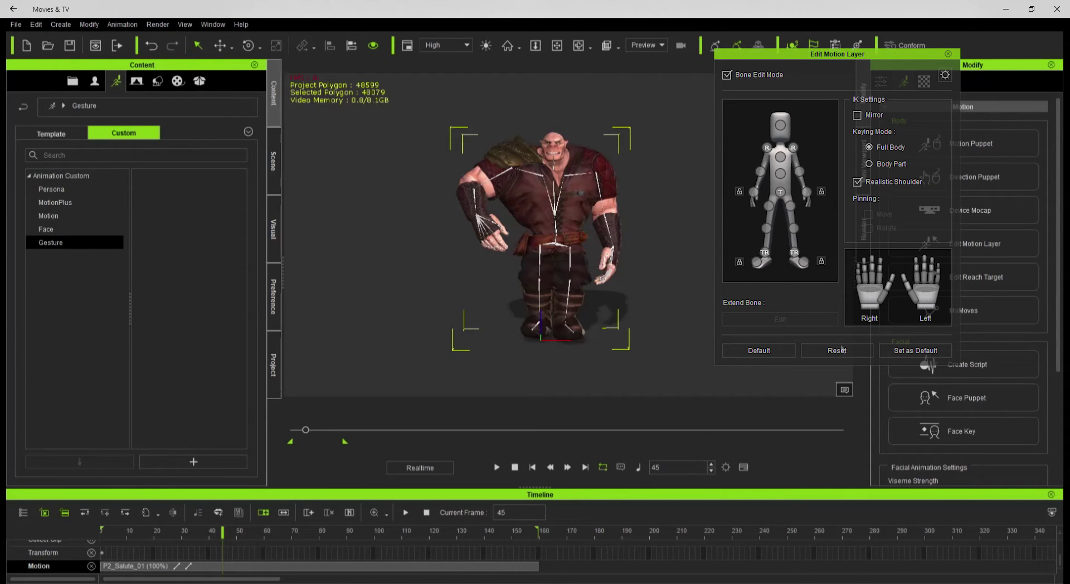
left_click(224, 553)
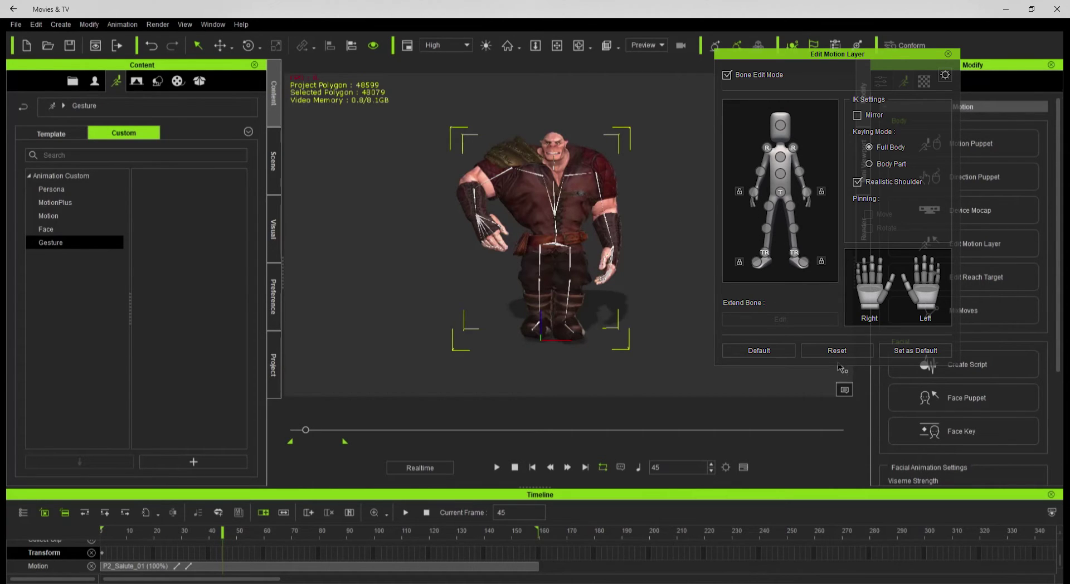
left_click(778, 347)
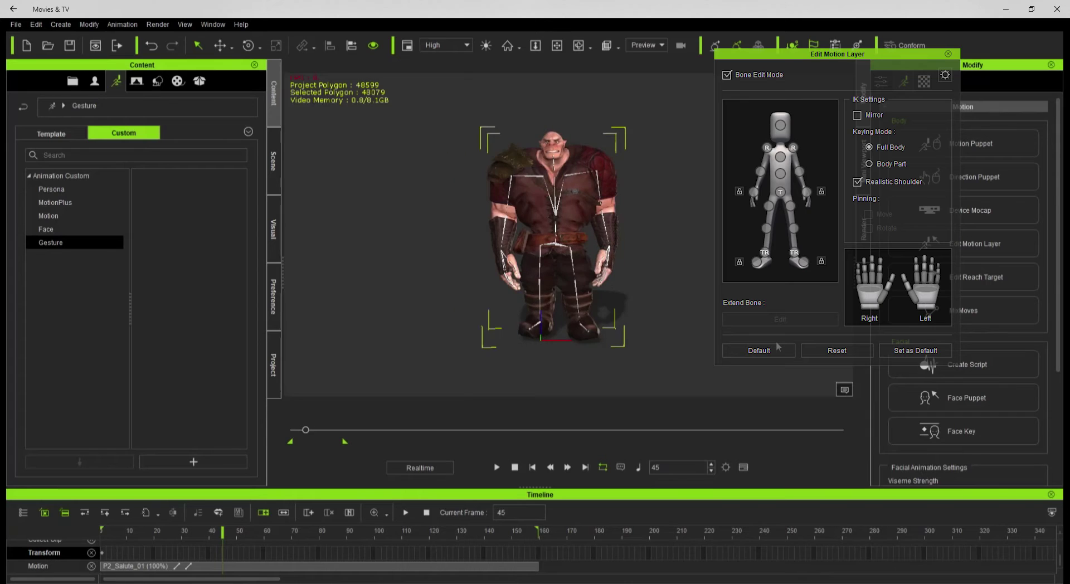
key("ctrl+z")
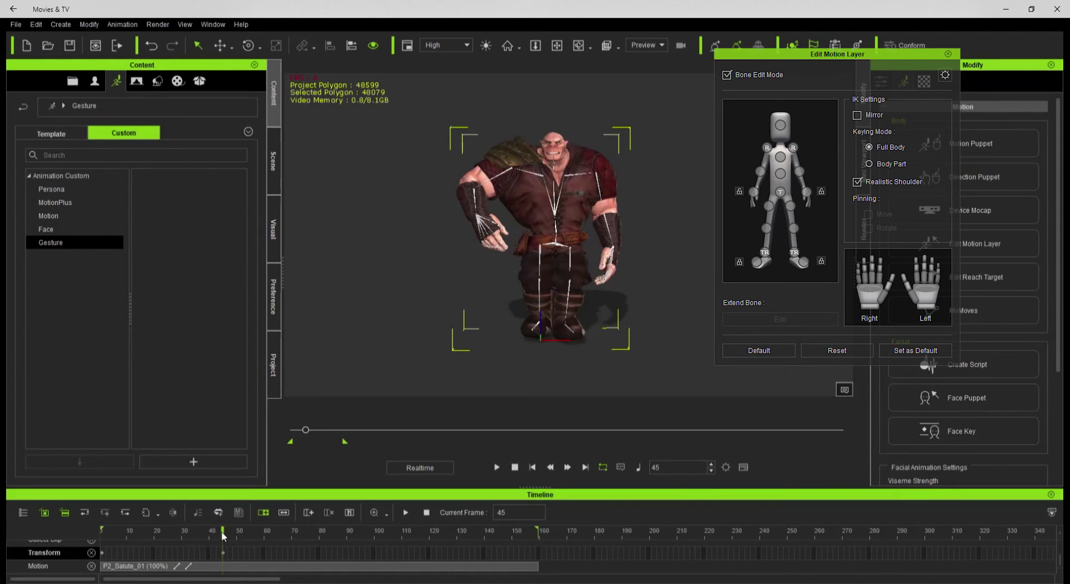
Step: At frame 60, select the raised hand's bone and reset its adjustment
left_click_drag(222, 530, 264, 533)
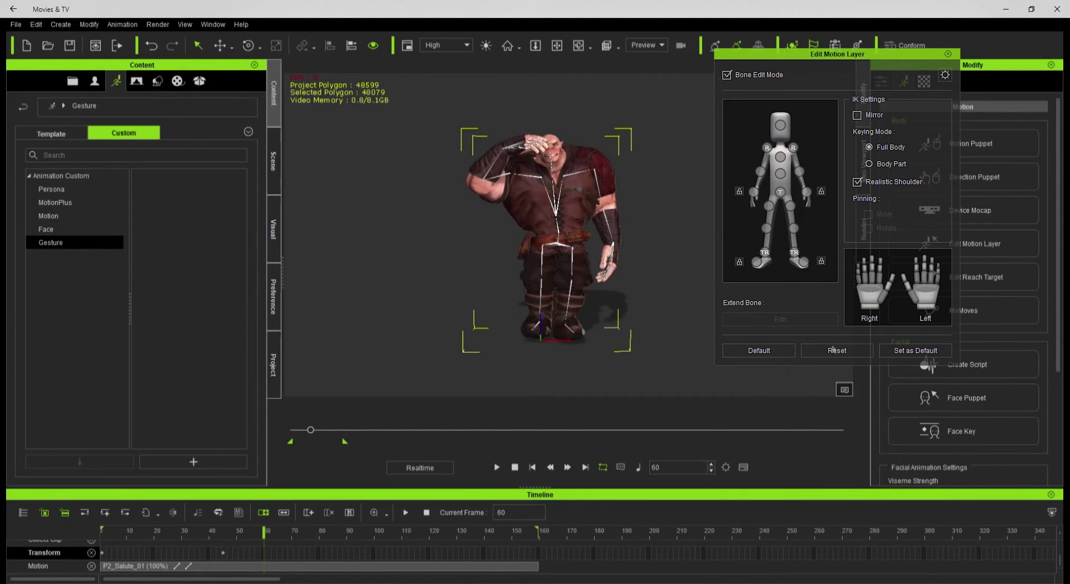
left_click(786, 350)
left_click(505, 151)
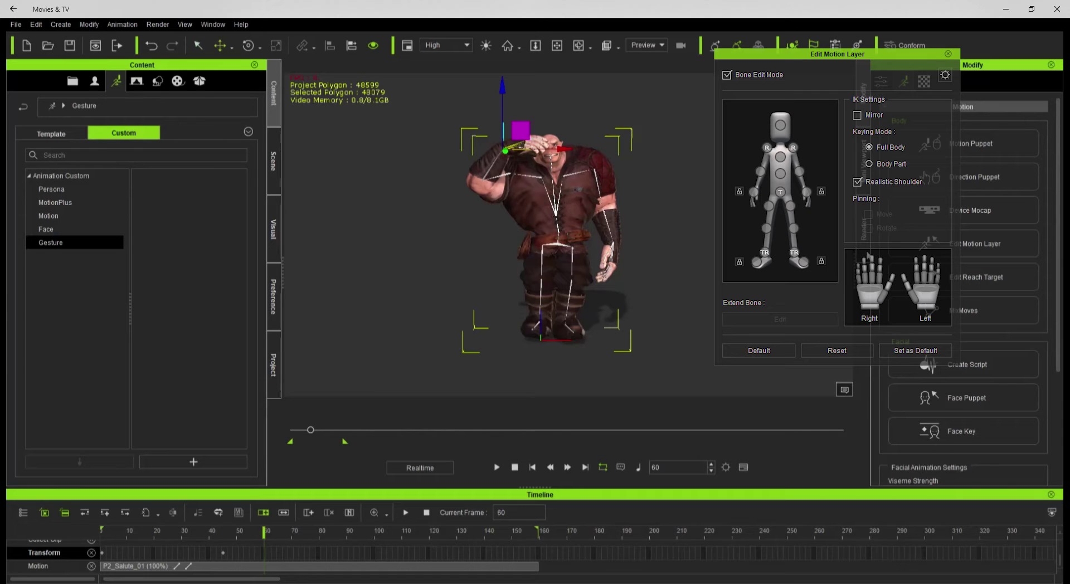
left_click(846, 347)
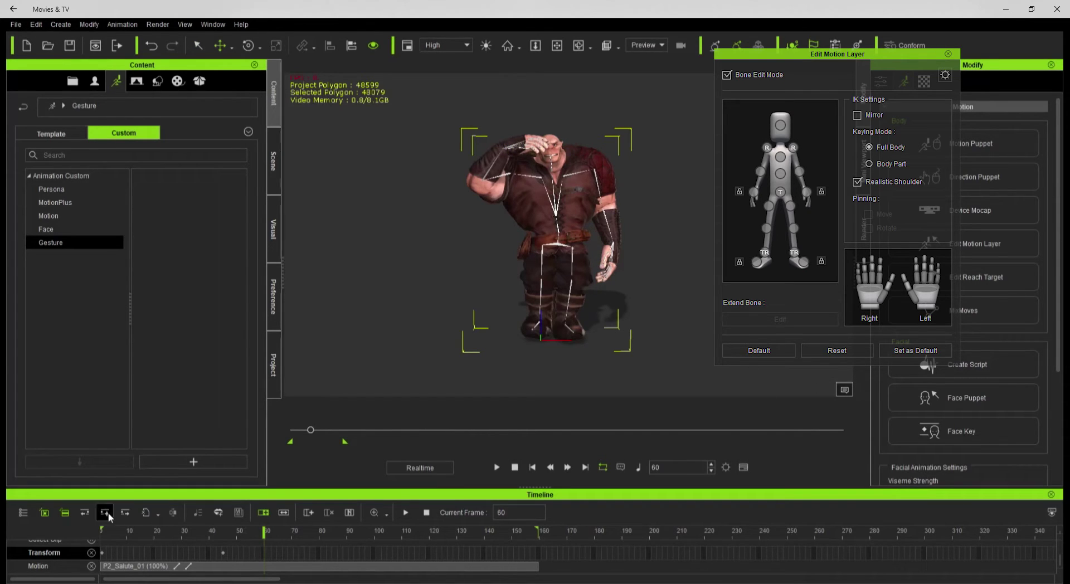
Step: Scrub through the salute from frame 1 to frame 125, where the character stands lowered
left_click(269, 530)
left_click_drag(269, 531, 402, 529)
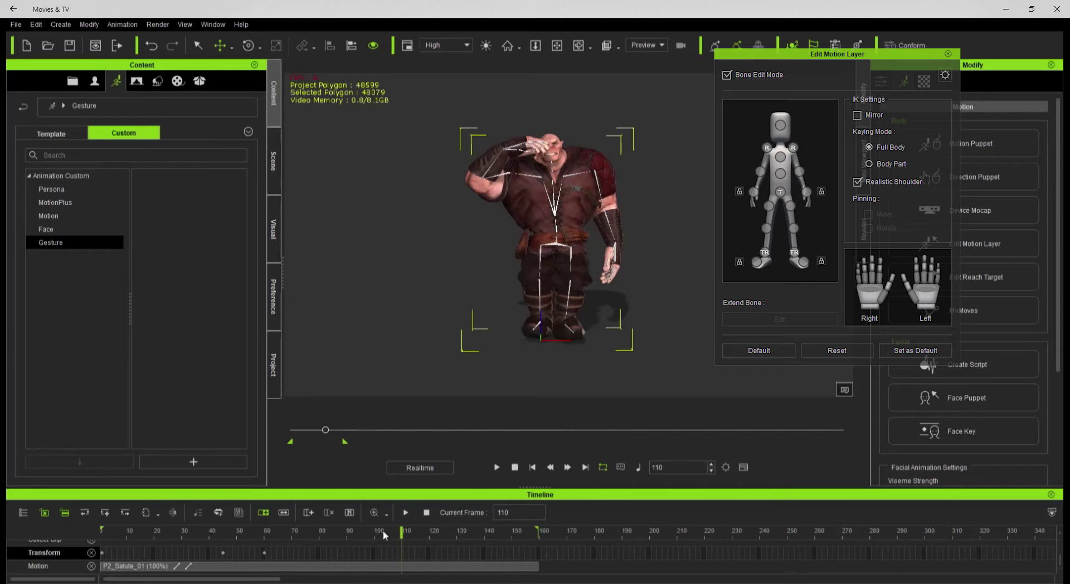
left_click(126, 513)
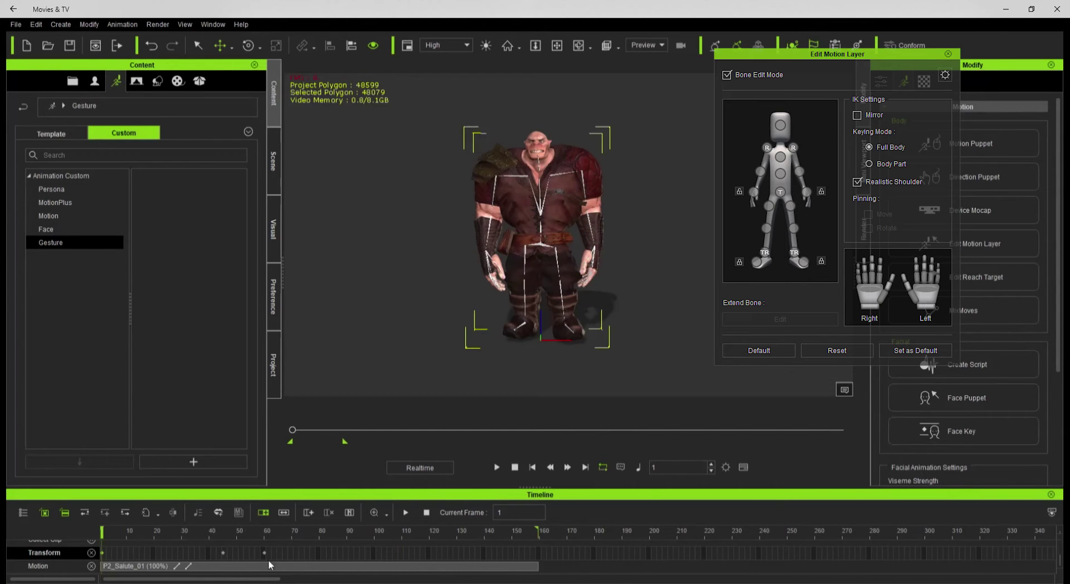
left_click_drag(104, 533, 403, 536)
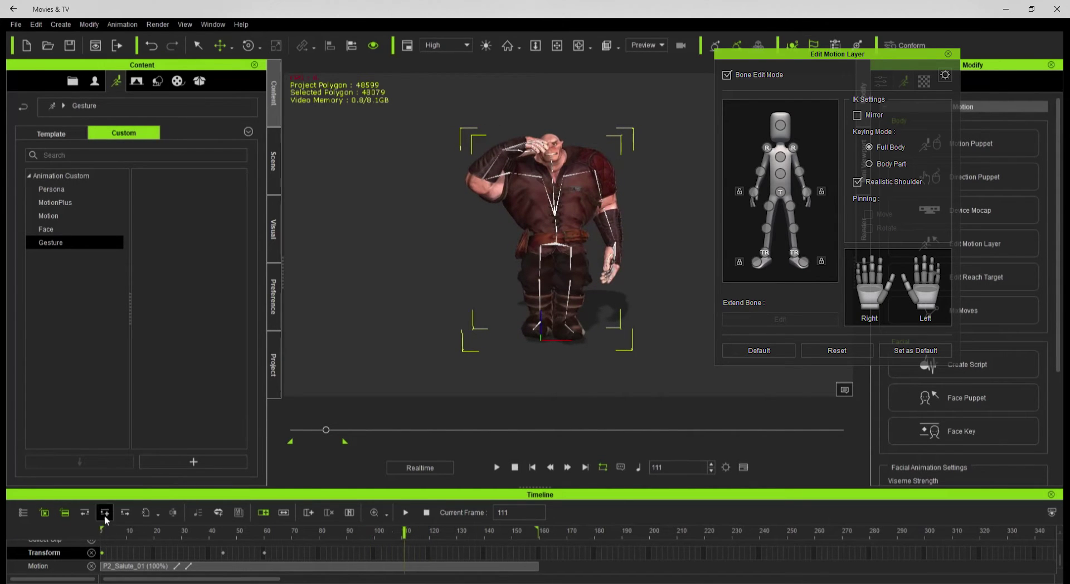
left_click_drag(405, 536, 443, 549)
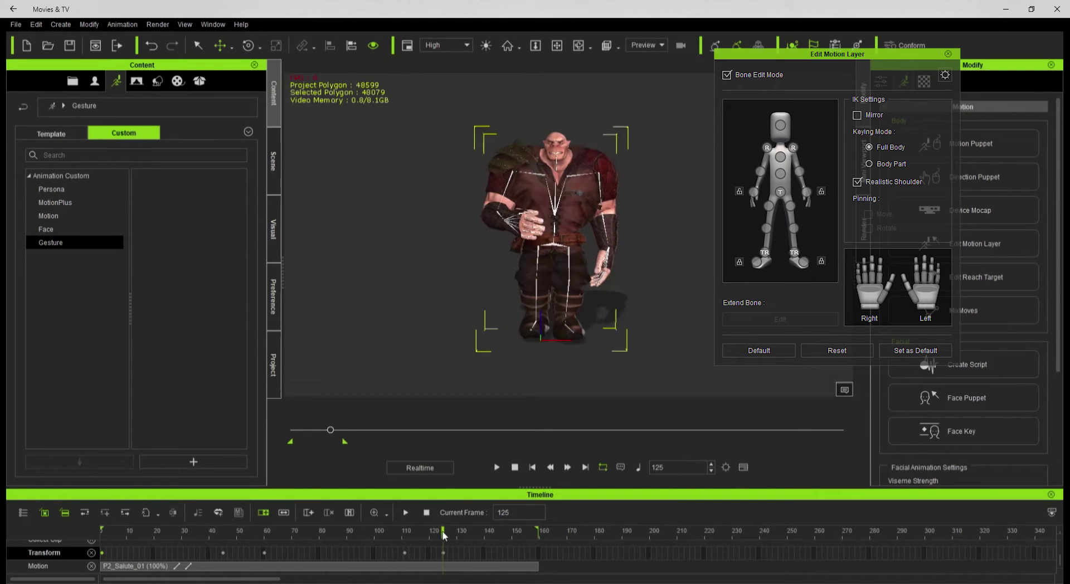
left_click_drag(445, 535, 406, 530)
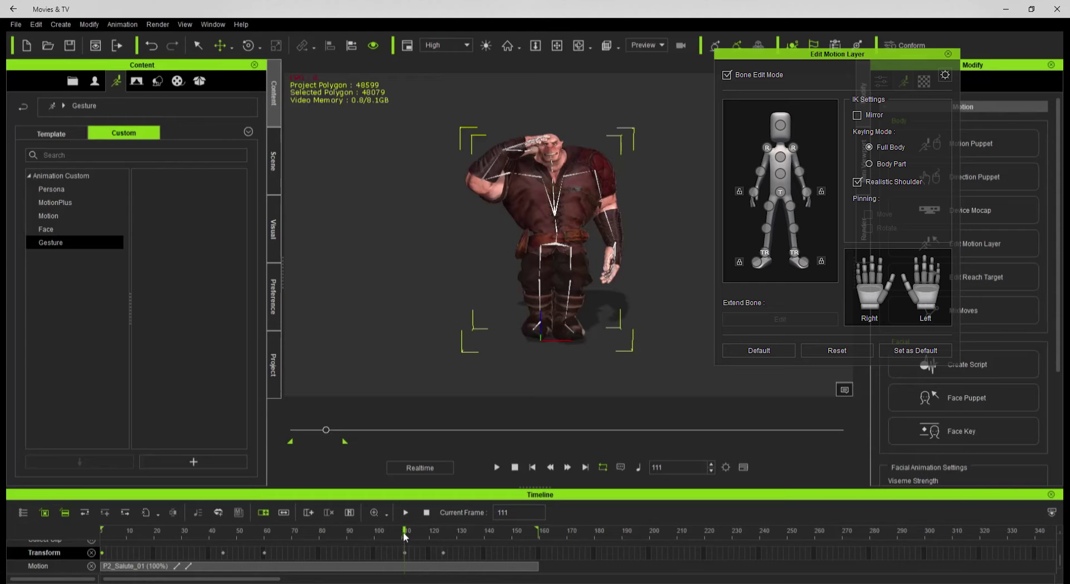
left_click_drag(403, 532, 265, 531)
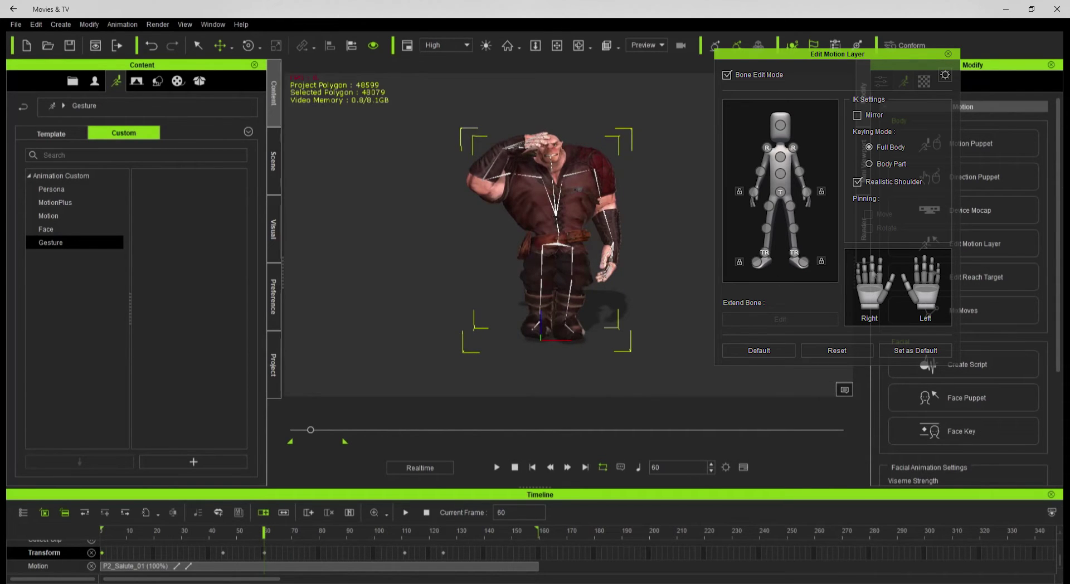
left_click_drag(265, 535, 371, 521)
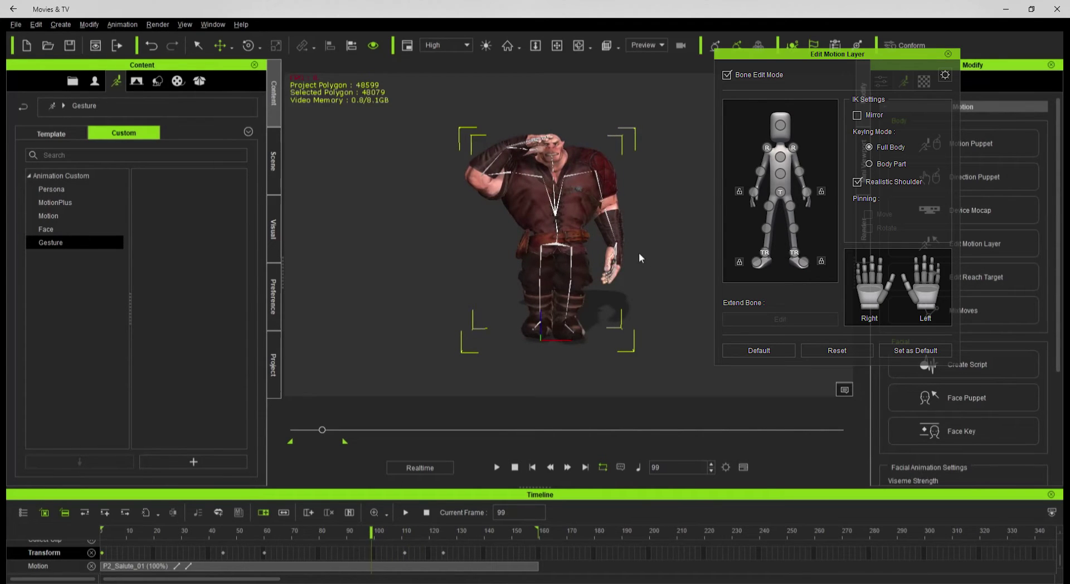
right_click_drag(645, 259, 518, 275)
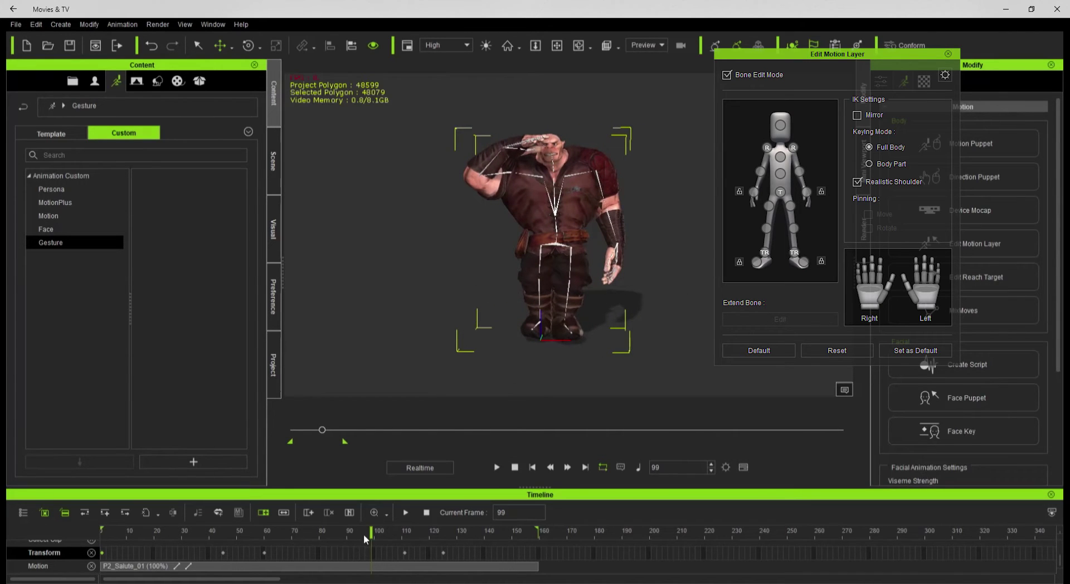
left_click_drag(384, 534, 421, 528)
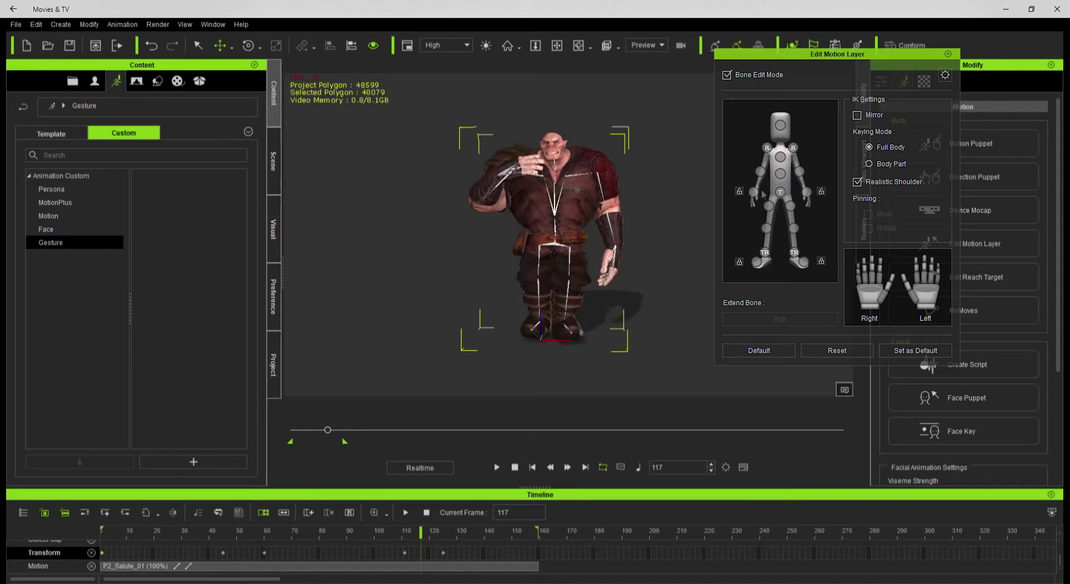
Step: Rotate and move the hand effector up against the forehead, then key it at frame 117
left_click(519, 161)
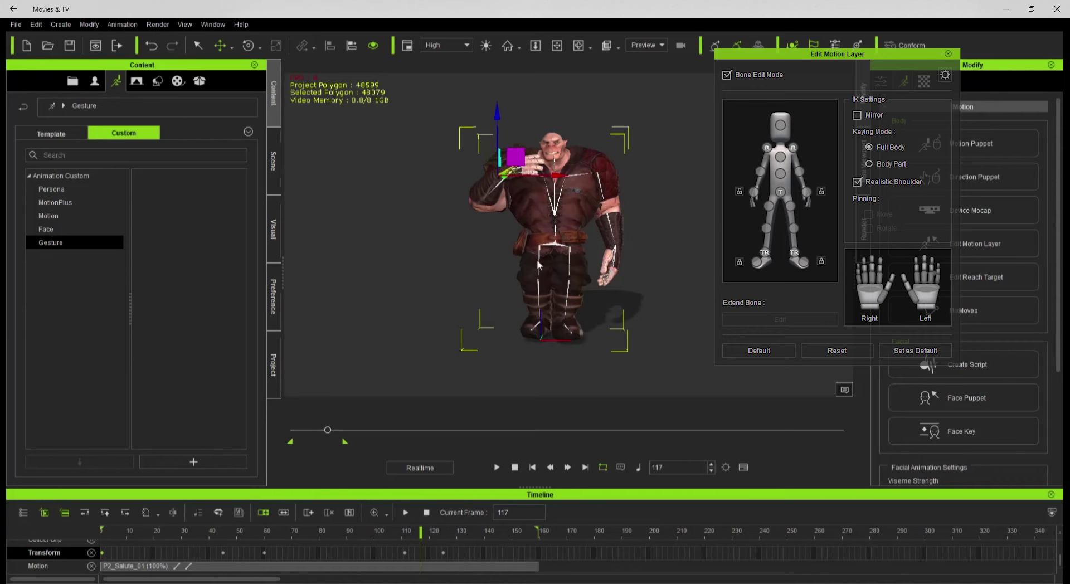
right_click_drag(490, 269, 320, 267)
key("e")
left_click_drag(473, 228, 469, 225)
key("w")
left_click_drag(497, 124, 492, 107)
left_click_drag(541, 166, 446, 199)
key("e")
key("w")
left_click_drag(483, 107, 481, 100)
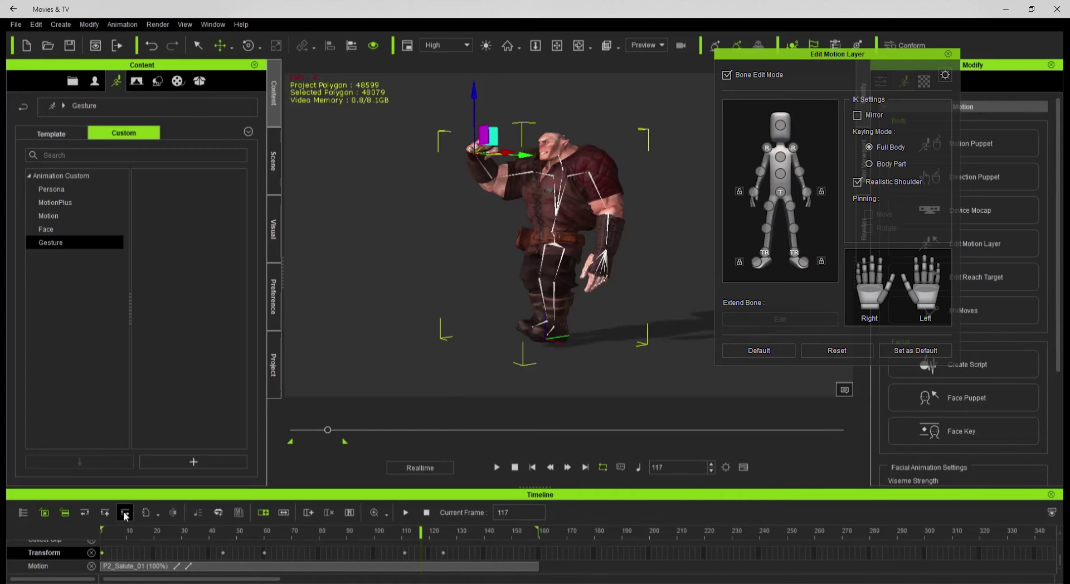
left_click(108, 510)
Step: Review the motion, resetting the hand effector at frame 111 and stepping to frame 118
left_click_drag(414, 533, 403, 554)
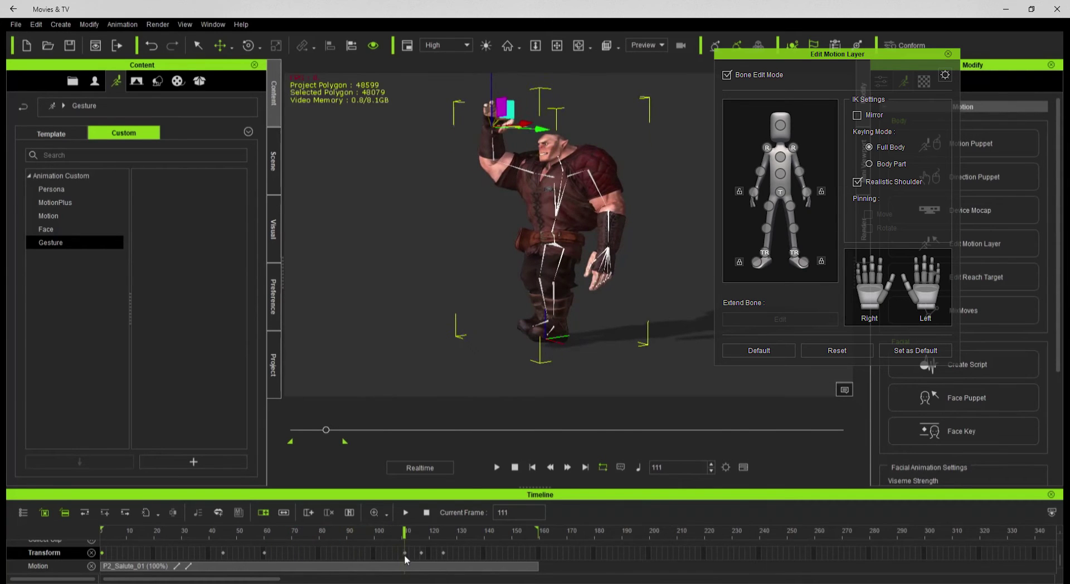
left_click(830, 351)
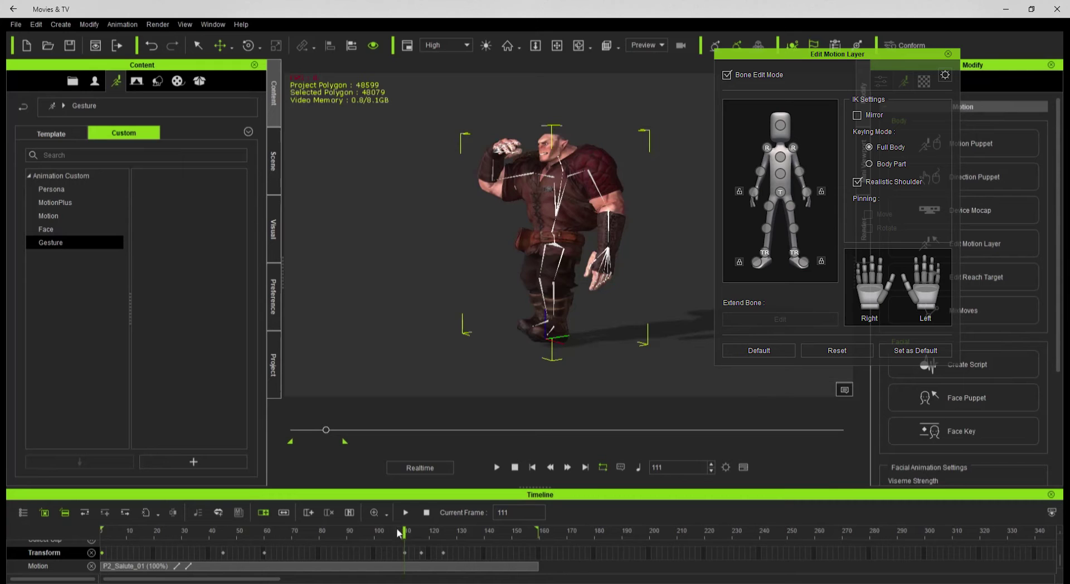
mouse_move(405, 536)
left_mouse_down()
mouse_move(423, 536)
mouse_move(164, 530)
mouse_move(451, 539)
mouse_move(409, 533)
mouse_move(422, 534)
left_mouse_up()
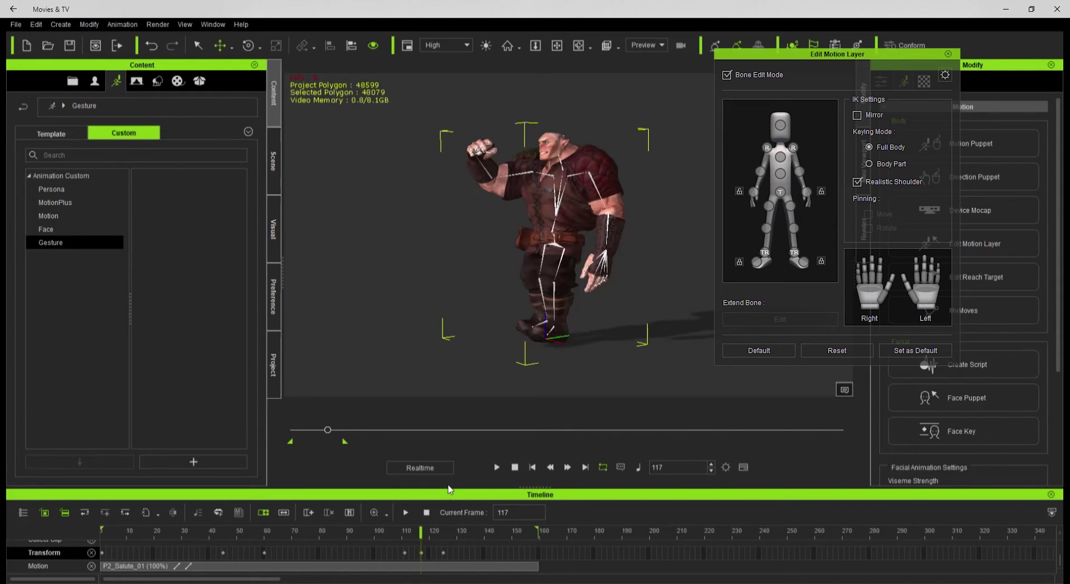
key("Right")
key("Right")
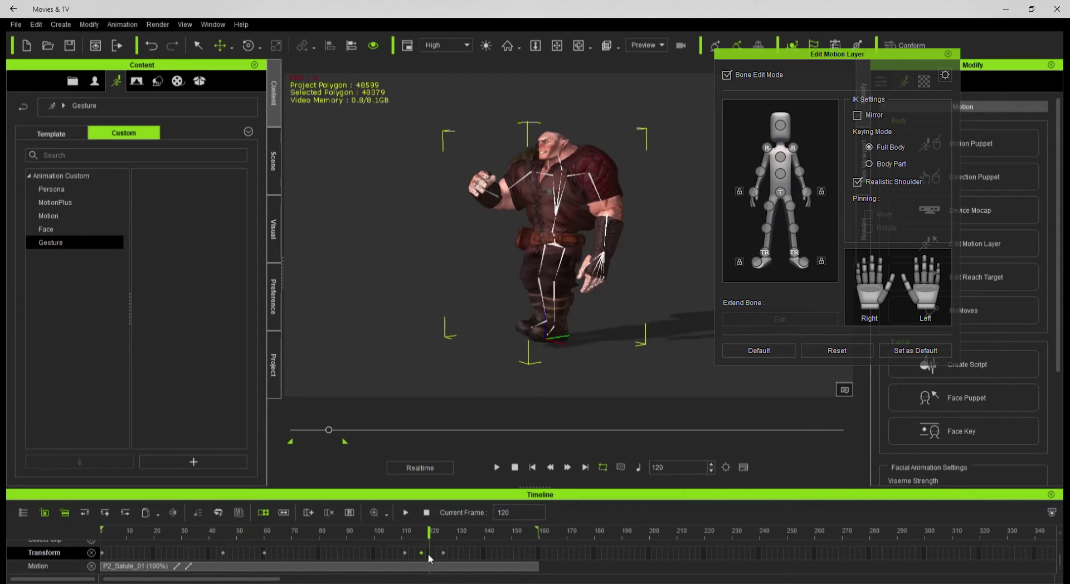
Step: At frame 120, select the fist's hand bone and raise it vertically
left_click(427, 552)
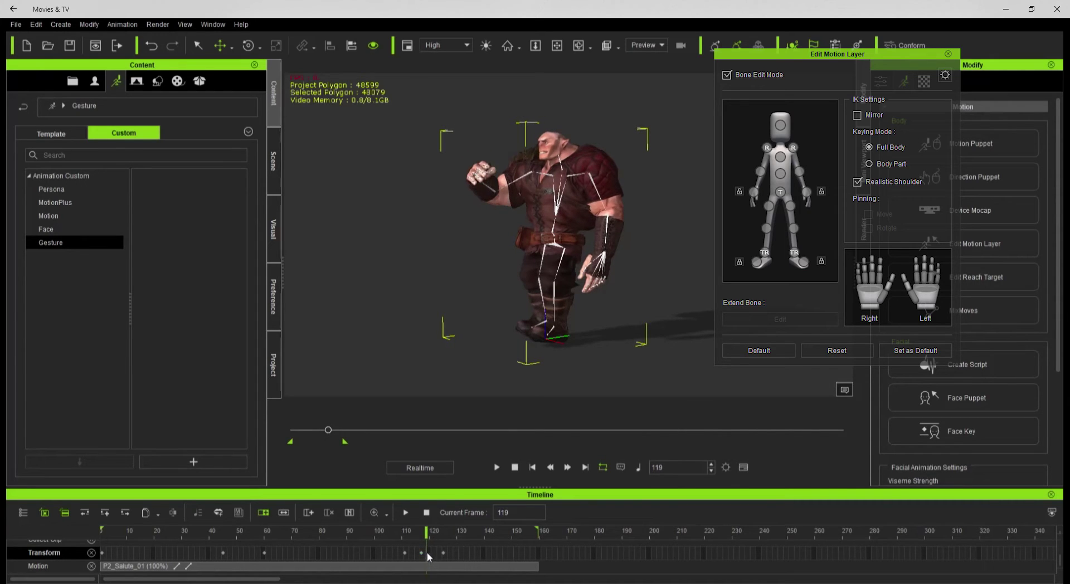
left_click(430, 562)
left_click(427, 552)
left_click(430, 553)
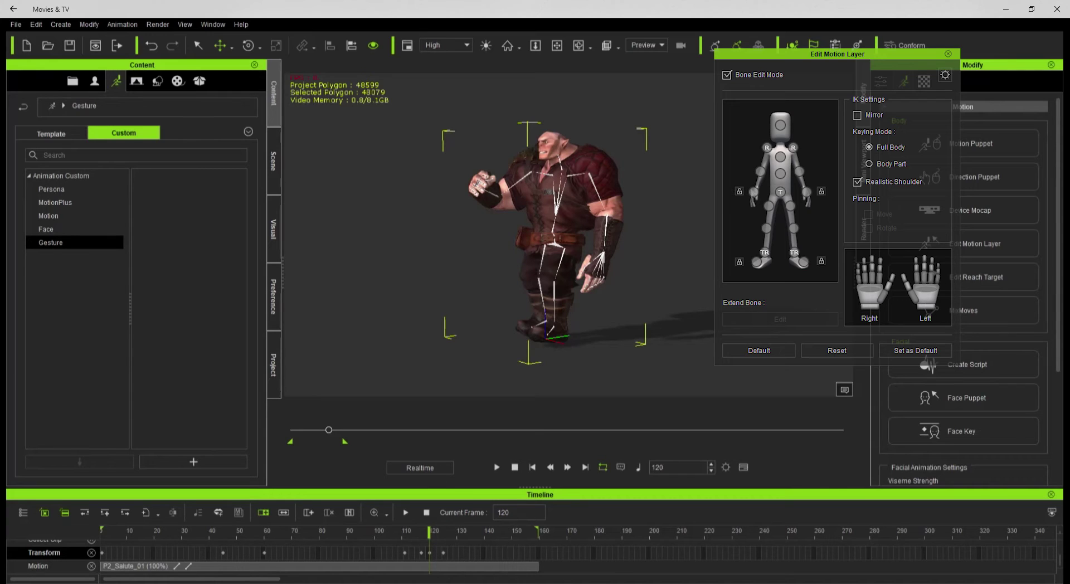
left_click(753, 193)
left_click_drag(478, 136, 479, 105)
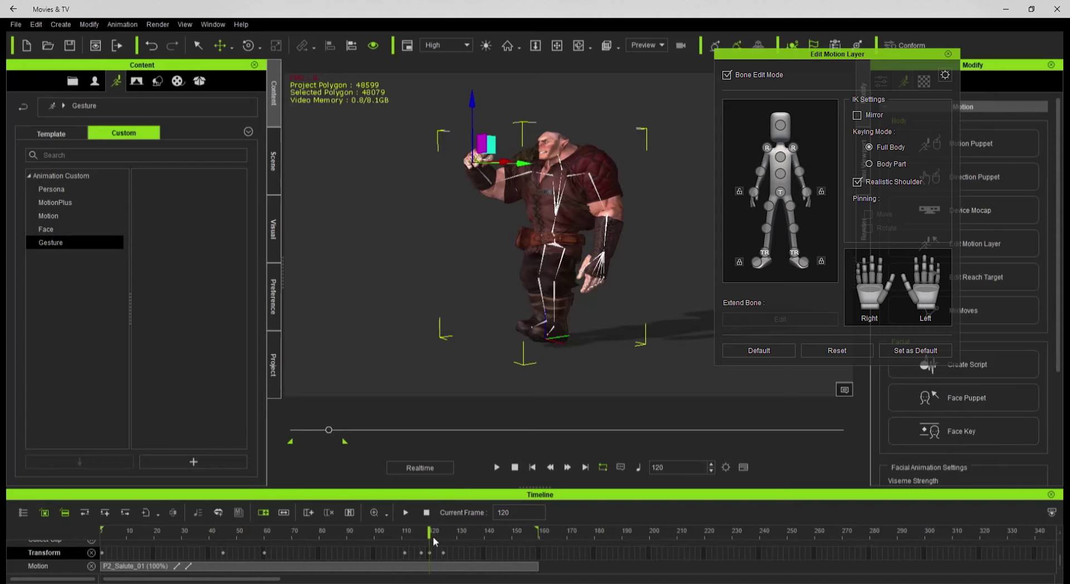
Step: Scrub back from the salute key to frame 81 and orbit to a front view
left_click_drag(433, 534, 440, 535)
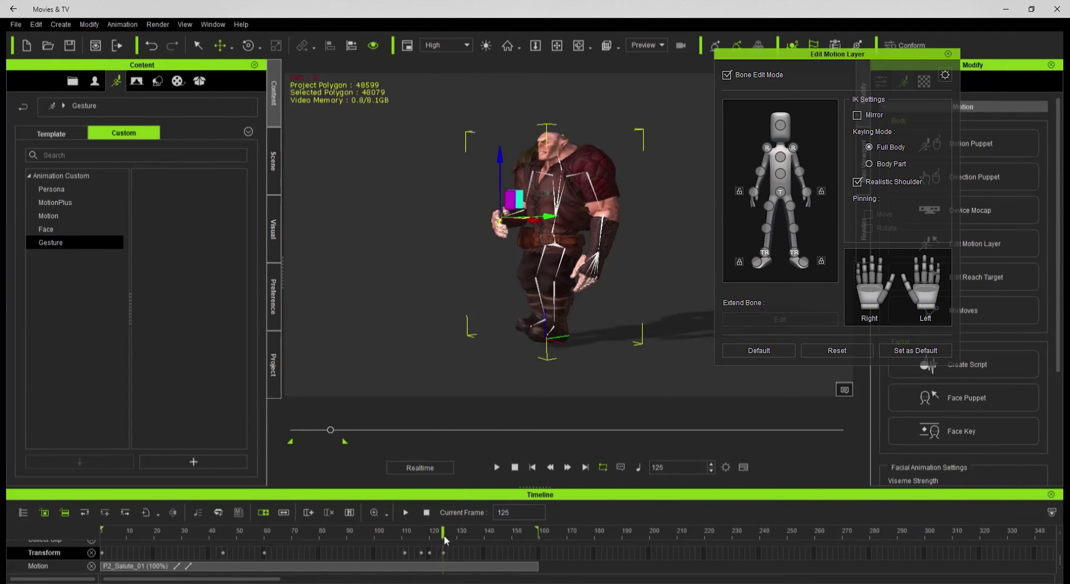
left_click_drag(443, 534, 127, 529)
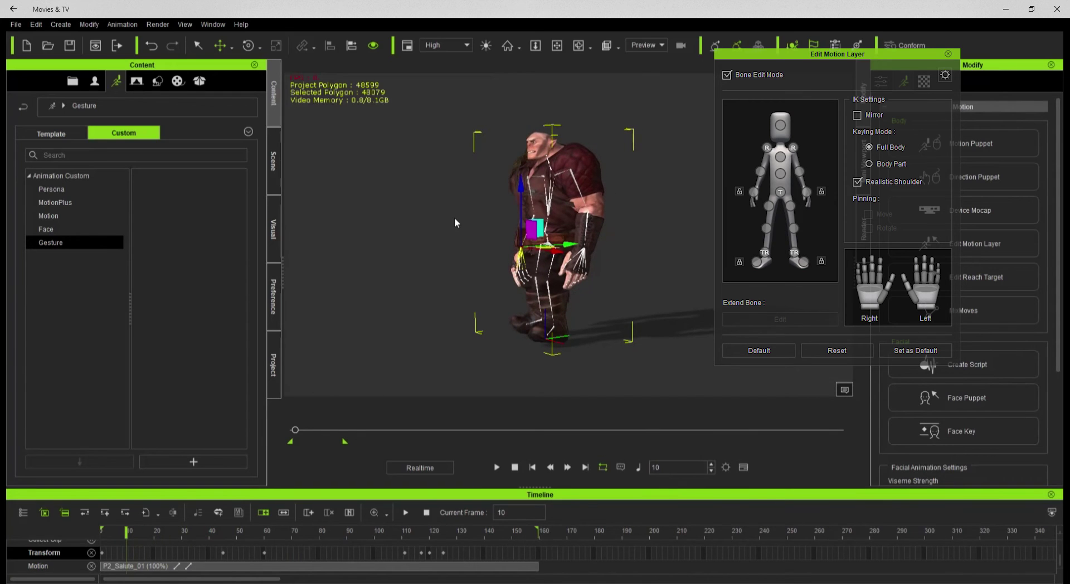
right_click_drag(372, 308, 382, 248)
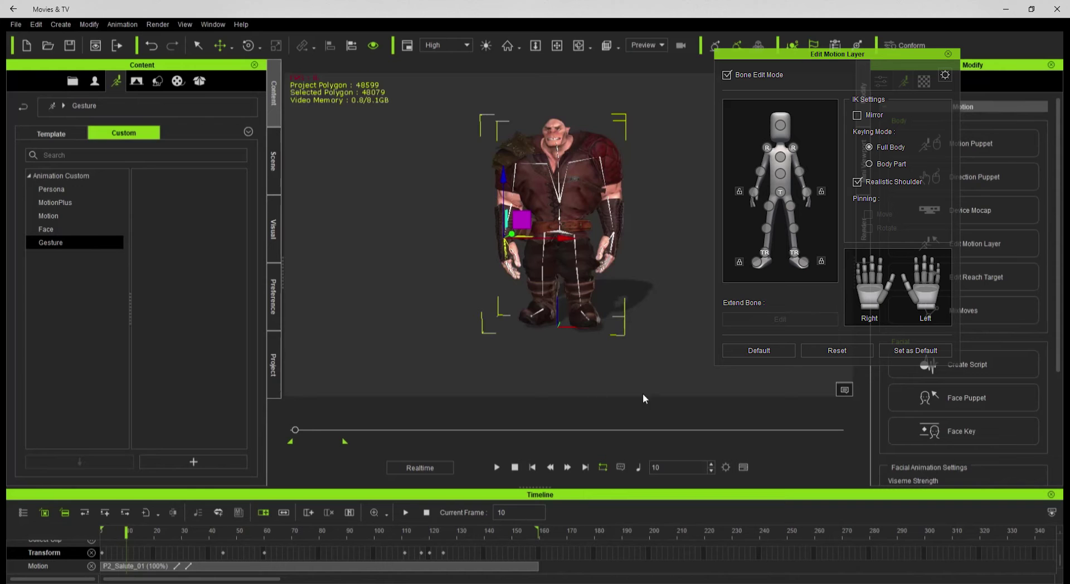
Step: Play the animation, pause near frame 118, and use Next Key to reach frame 120
left_click(496, 467)
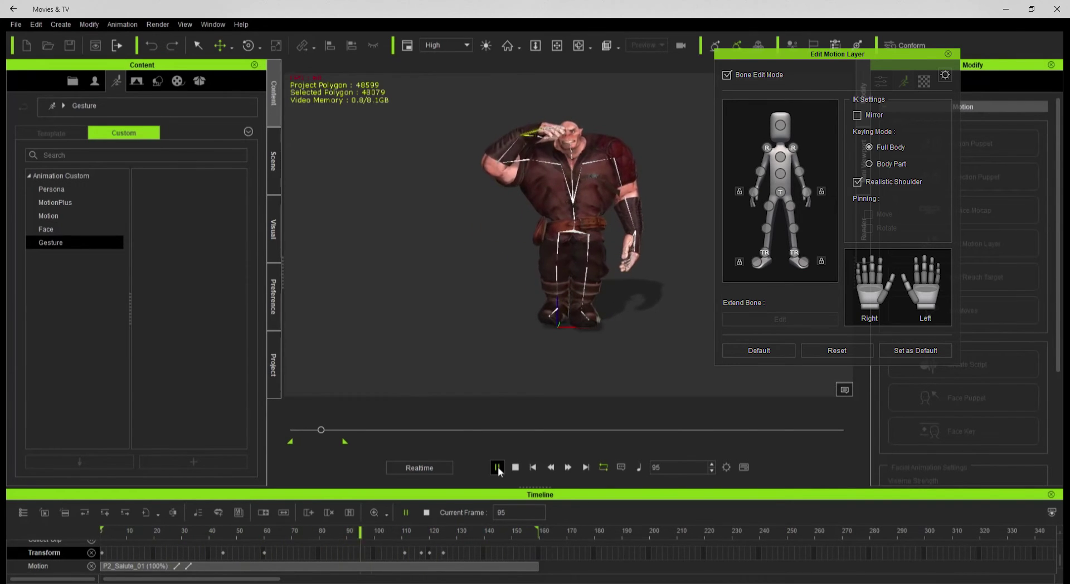
left_click(497, 467)
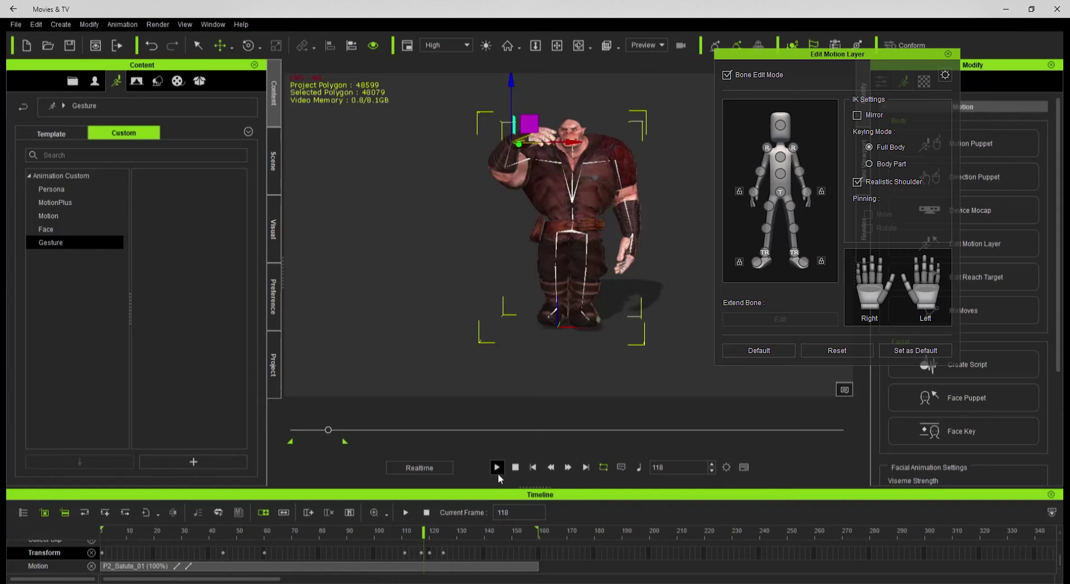
left_click(143, 514)
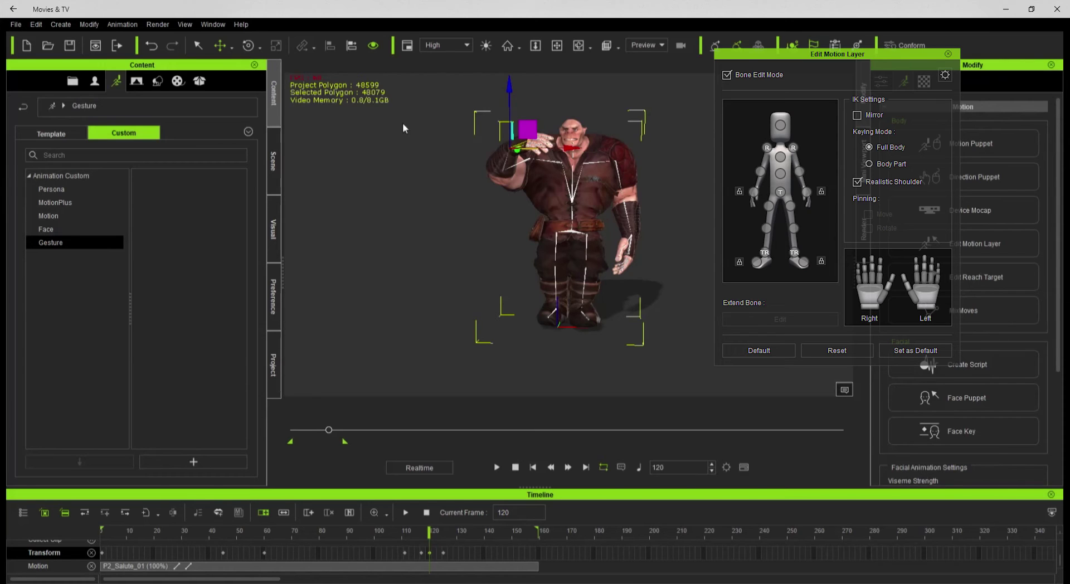
Step: Rotate, shift and fine-tune the right hand effector so it sits against the forehead
left_click(249, 45)
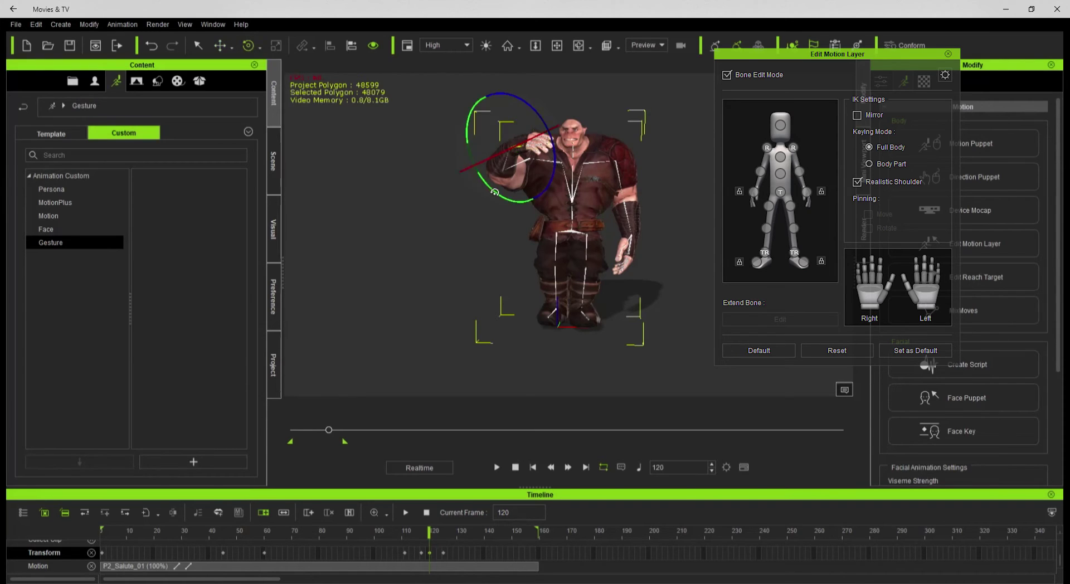
left_click_drag(498, 179, 539, 175)
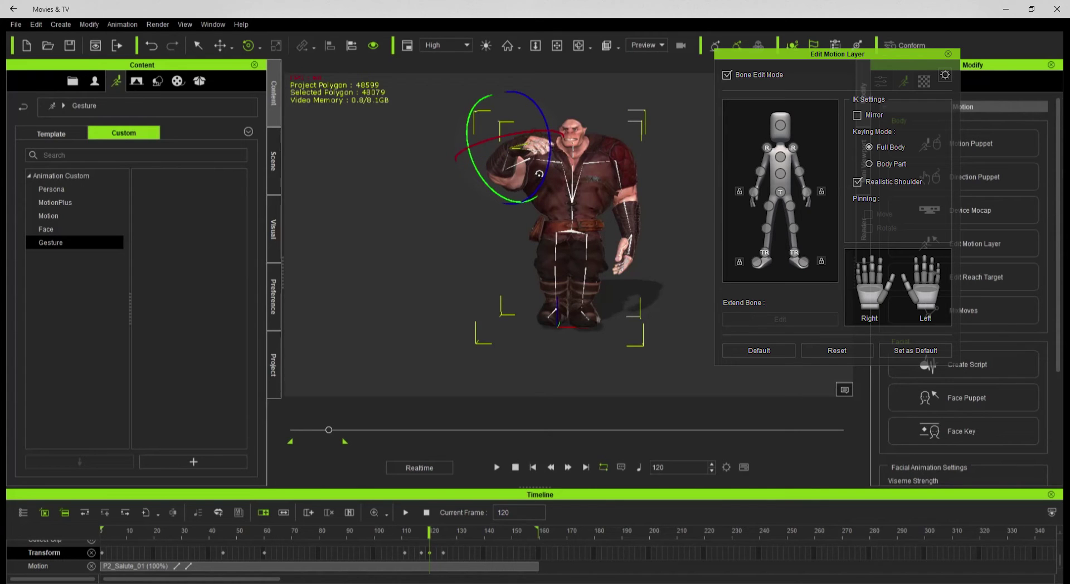
left_click(220, 45)
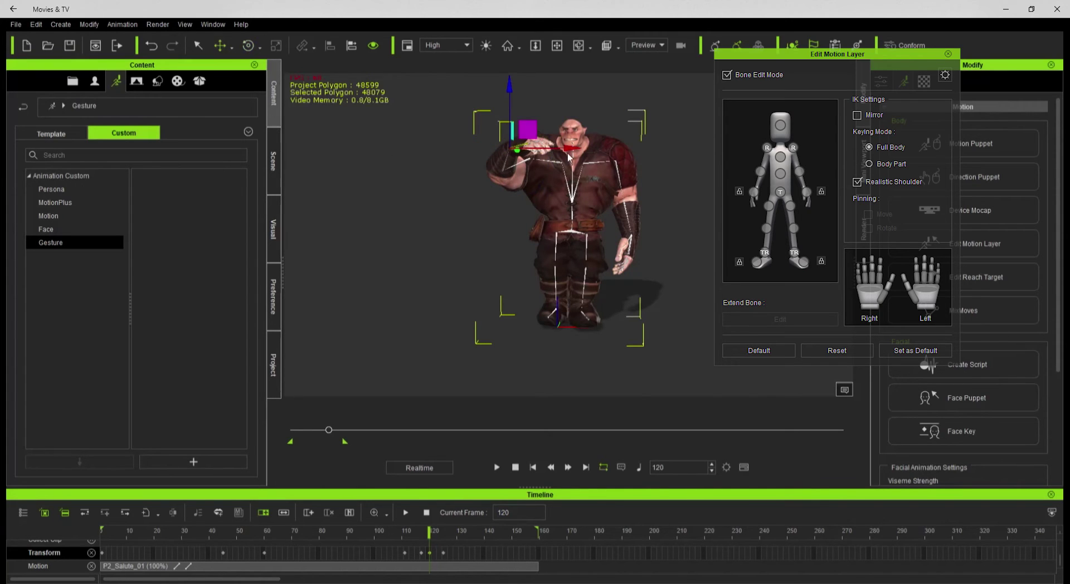
left_click_drag(574, 158, 529, 95)
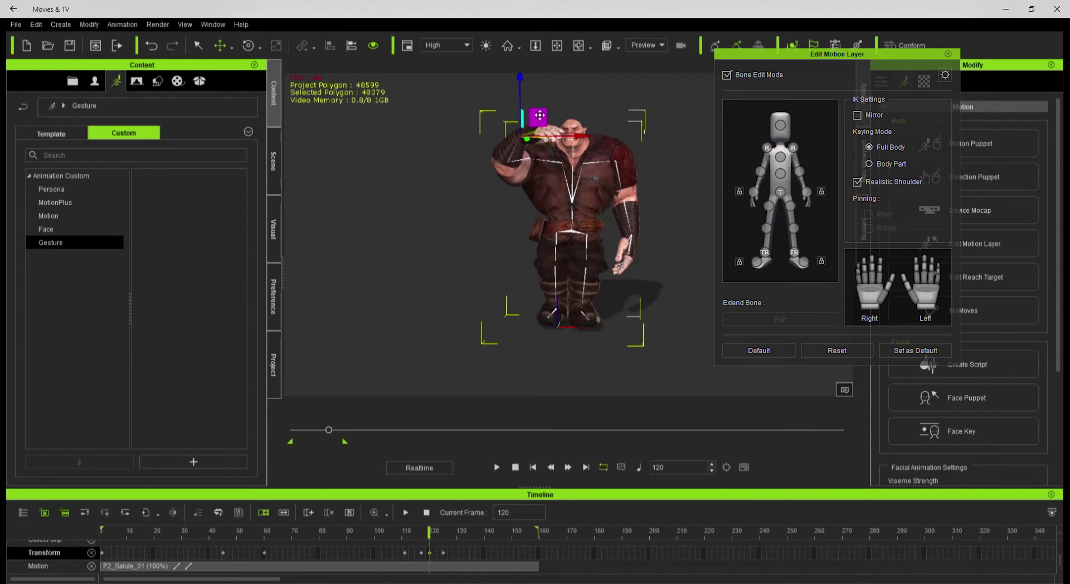
left_click(249, 45)
left_click_drag(502, 162, 564, 158)
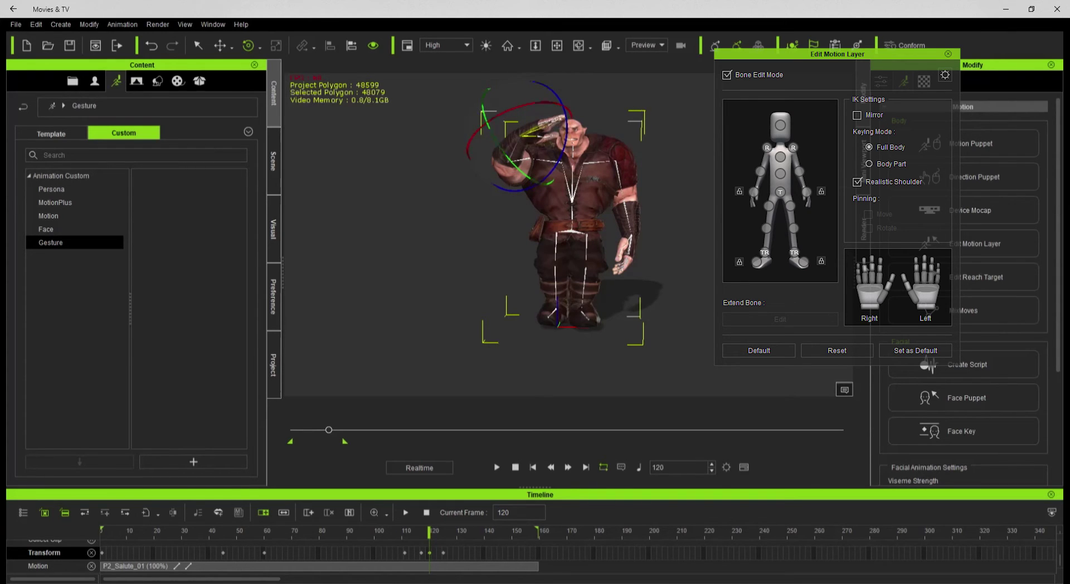
left_click_drag(571, 150, 574, 155)
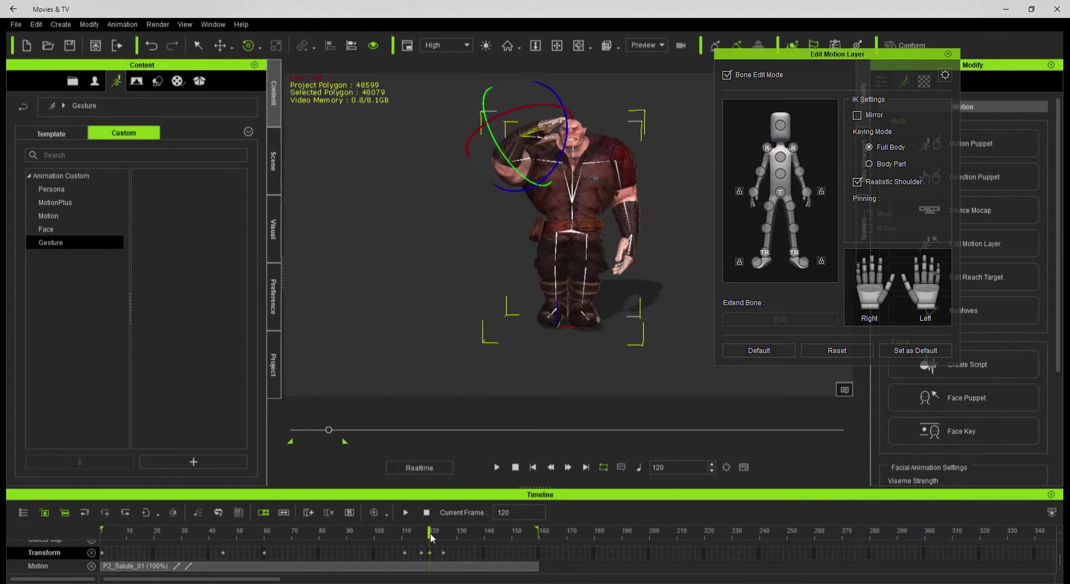
Step: Review the salute through frames 131, 125, 121, 117, 111 and 122
left_click_drag(430, 534, 457, 532)
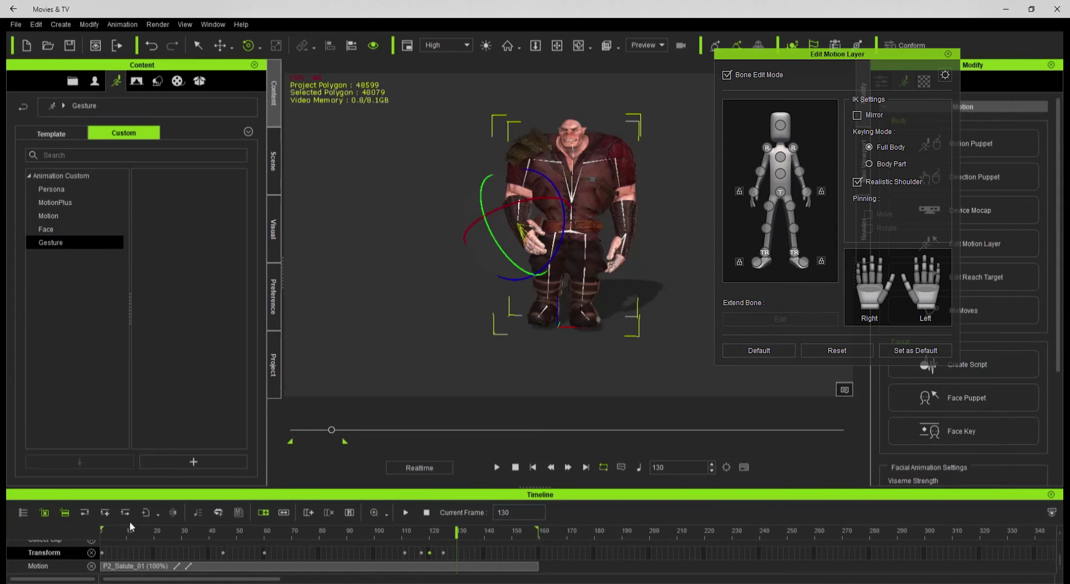
left_click(839, 350)
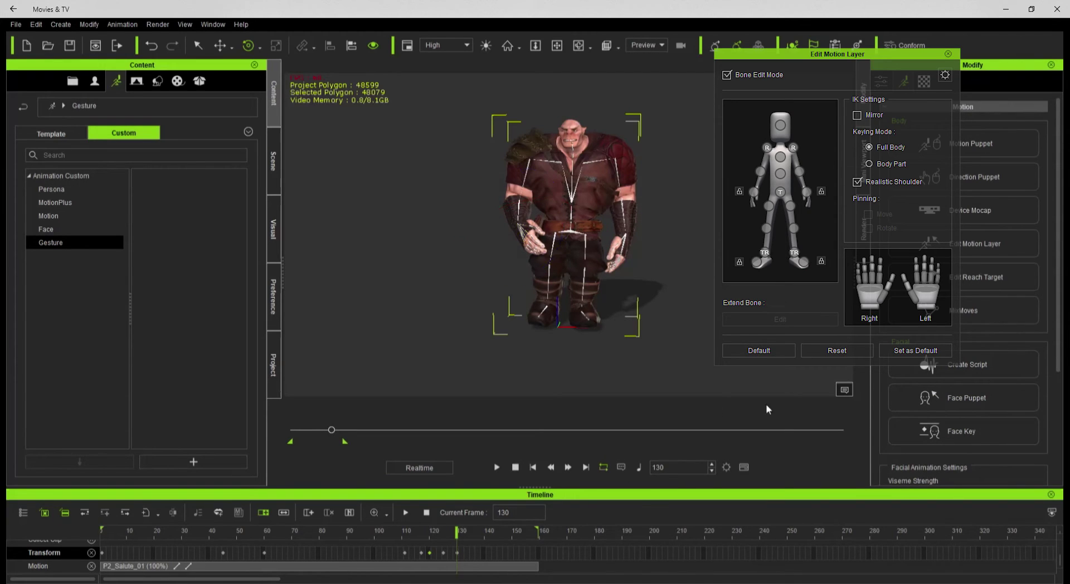
left_click(443, 554)
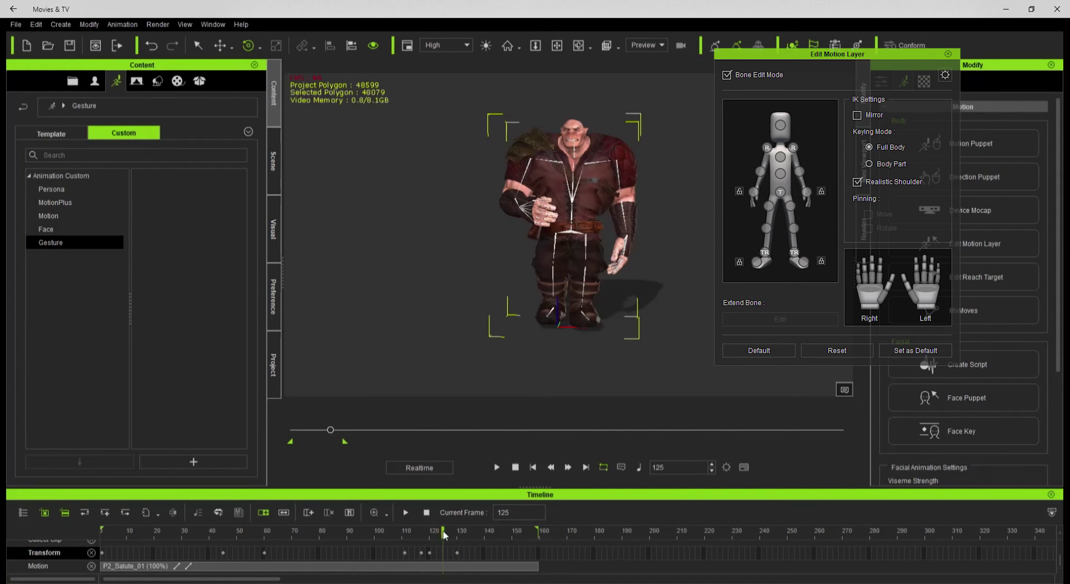
mouse_move(444, 536)
left_mouse_down()
mouse_move(371, 537)
mouse_move(429, 547)
left_mouse_up()
mouse_move(414, 319)
right_mouse_down()
mouse_move(379, 319)
mouse_move(413, 320)
right_mouse_up()
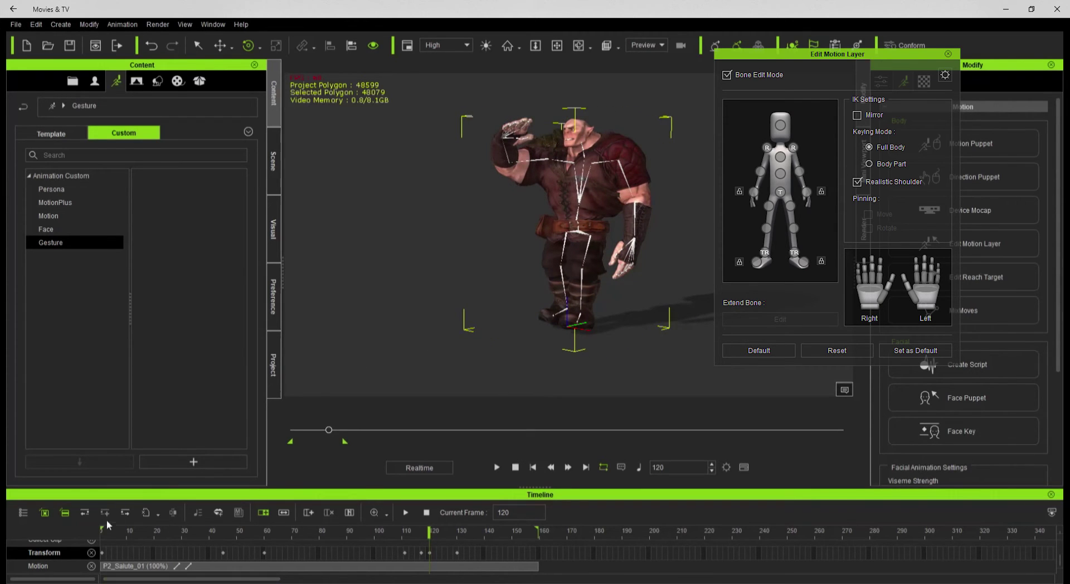
left_click(85, 513)
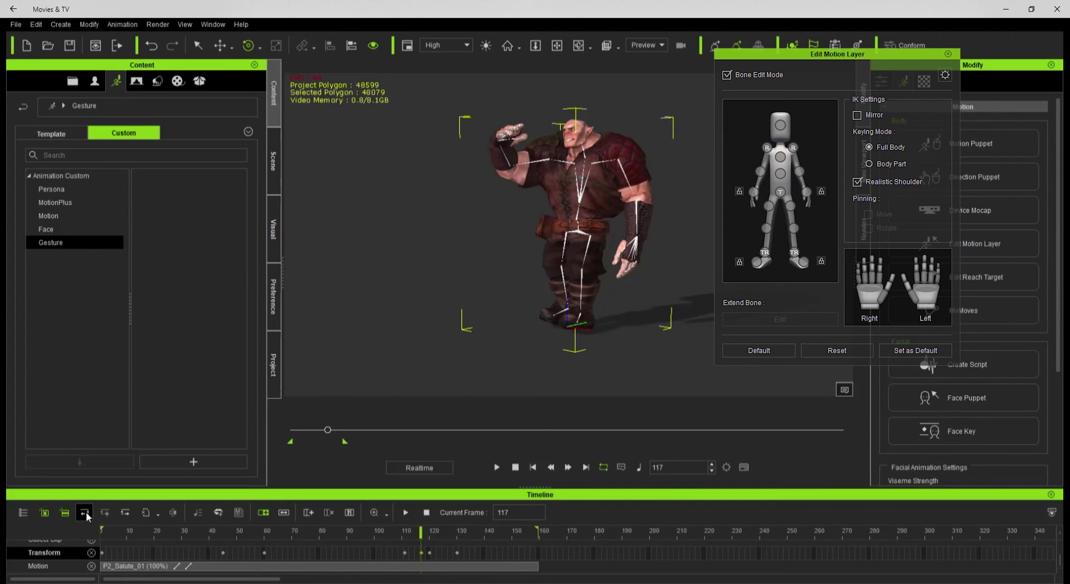
left_click(85, 513)
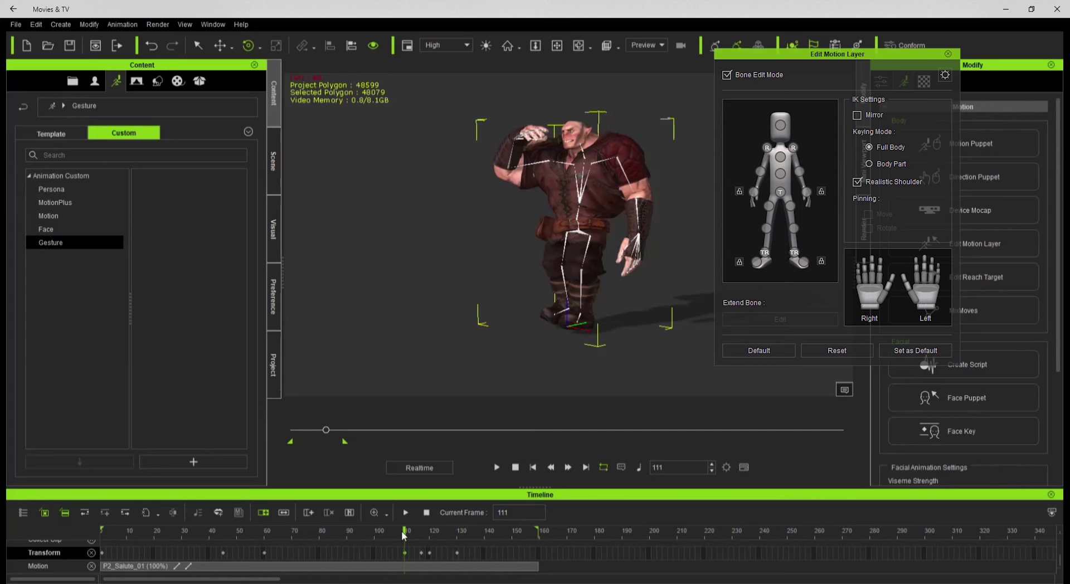
left_click_drag(406, 536, 430, 531)
Step: Inspect the salute at keys 117 and 121 and frame 97, ending at frame 55 with Rotate active
left_click(422, 552)
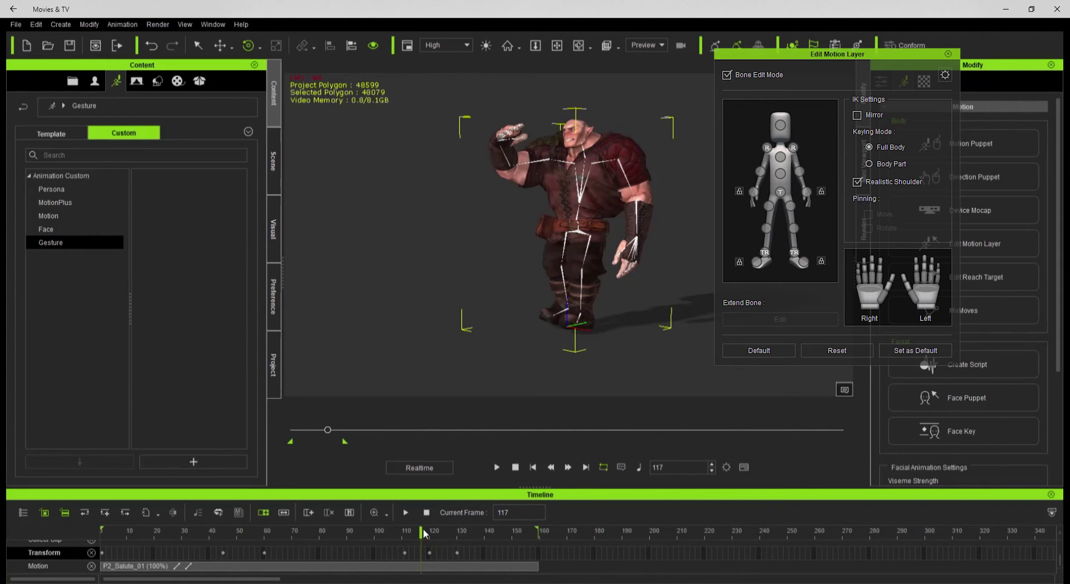
mouse_move(416, 533)
left_mouse_down()
mouse_move(375, 533)
mouse_move(430, 543)
mouse_move(414, 536)
left_mouse_up()
left_click(432, 547)
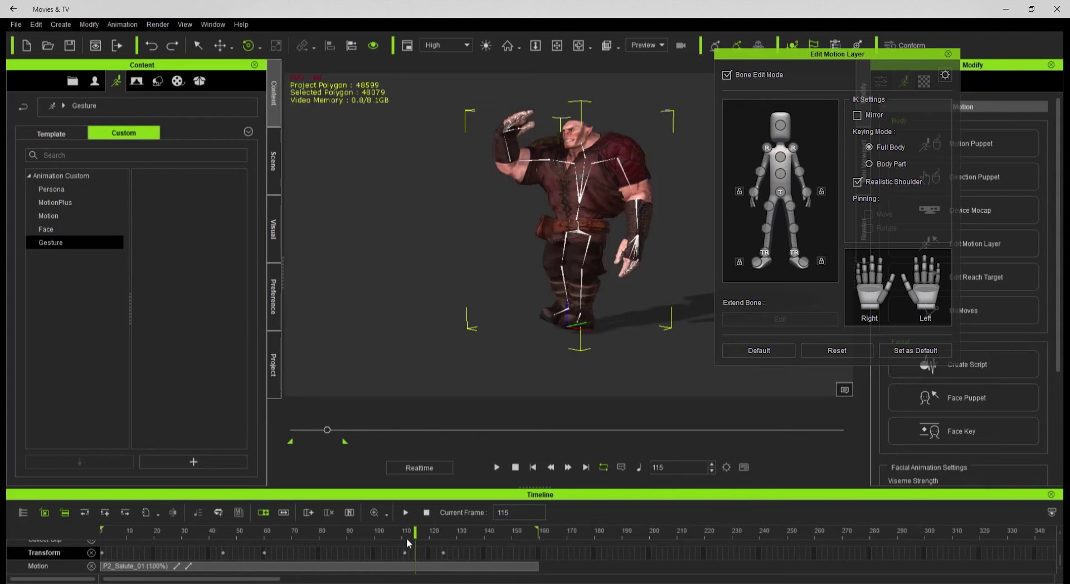
left_click_drag(413, 531, 395, 569)
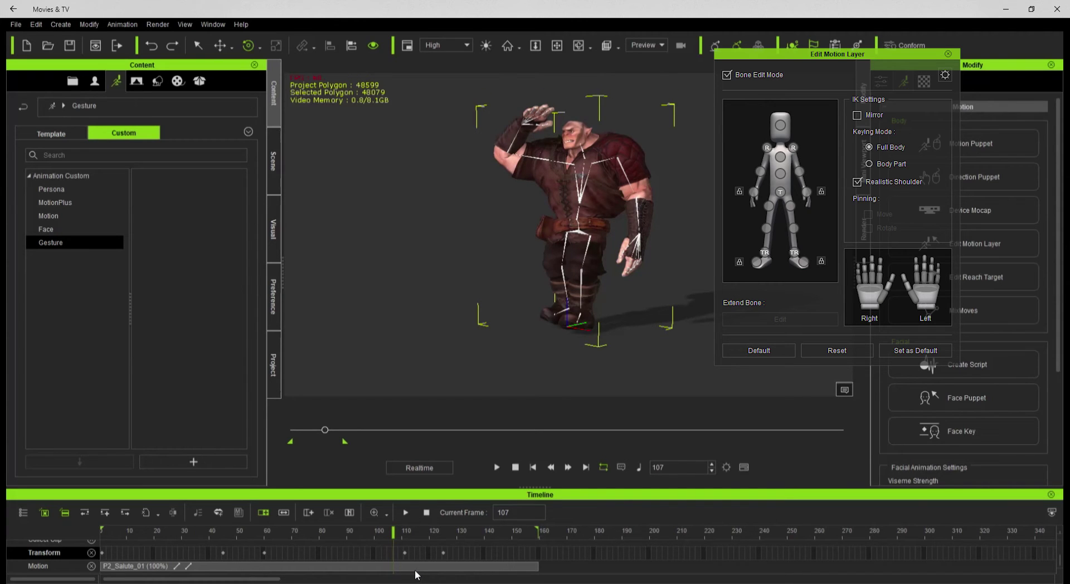
left_click_drag(393, 532, 436, 575)
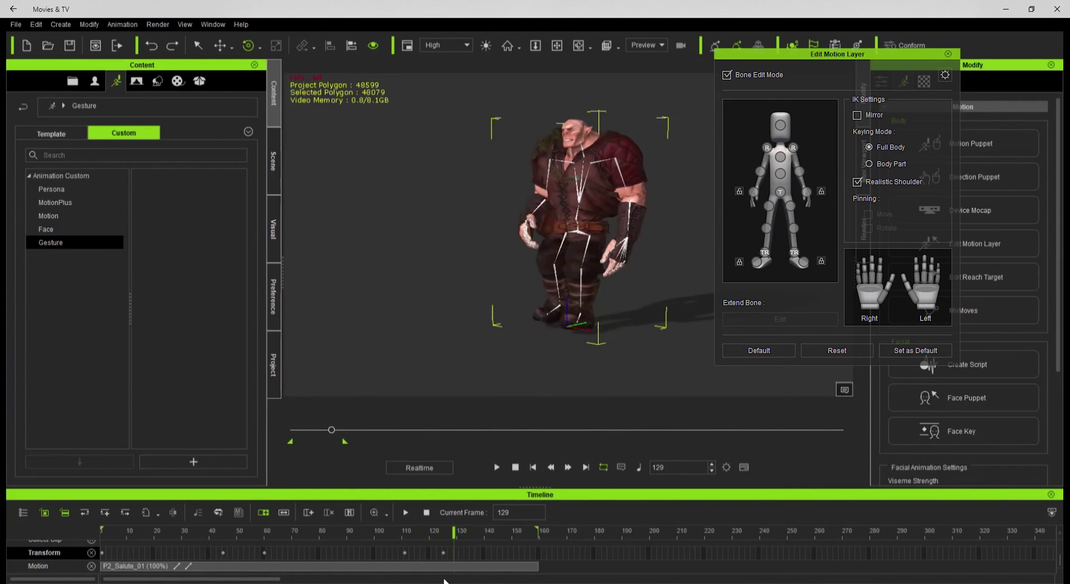
left_click(365, 533)
left_click(253, 535)
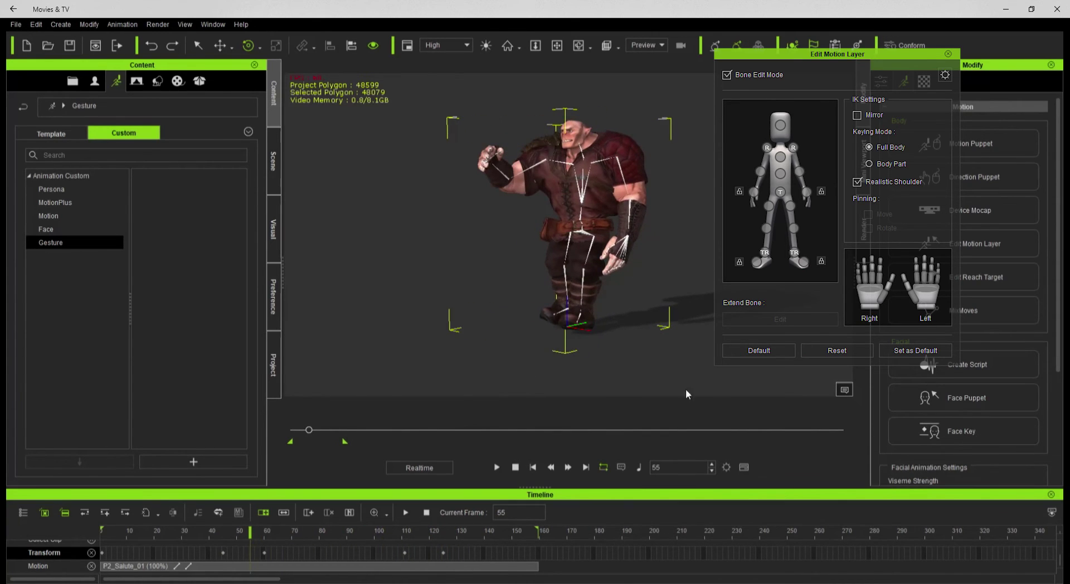
key("e")
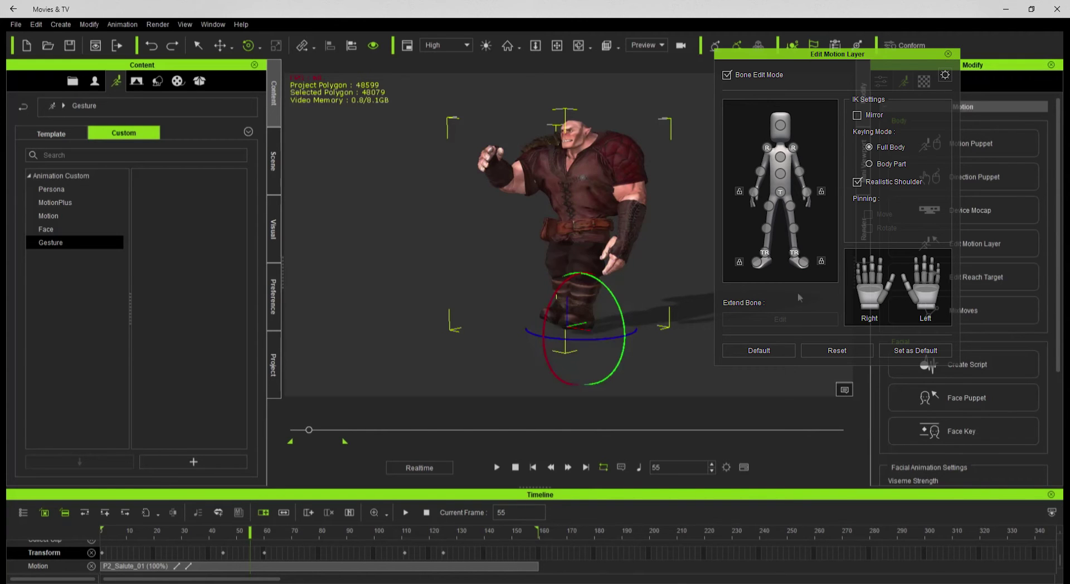
Step: Play back the refined salute animation
left_click(495, 467)
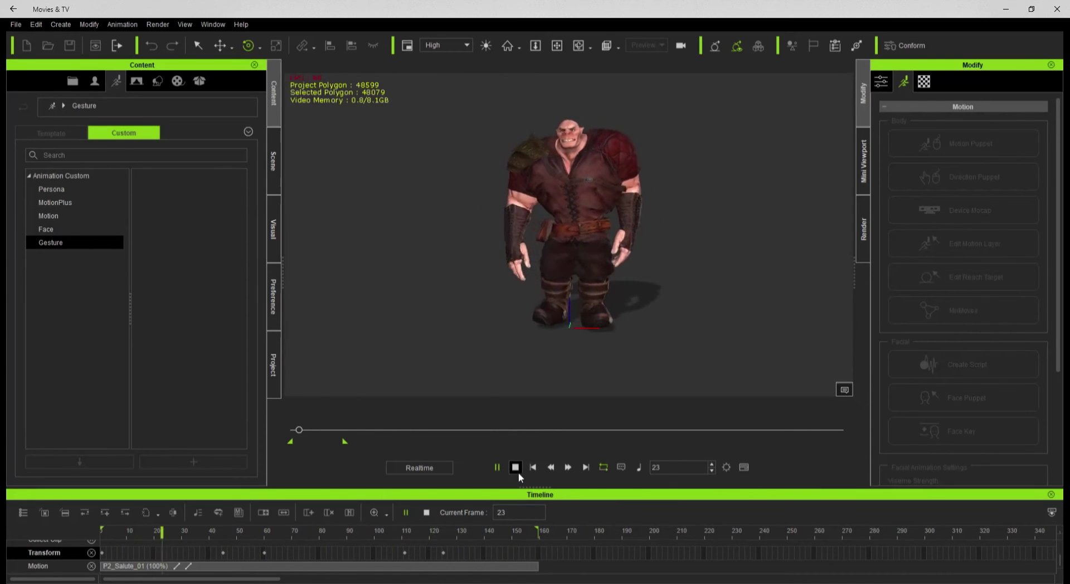
mouse_move(624, 557)
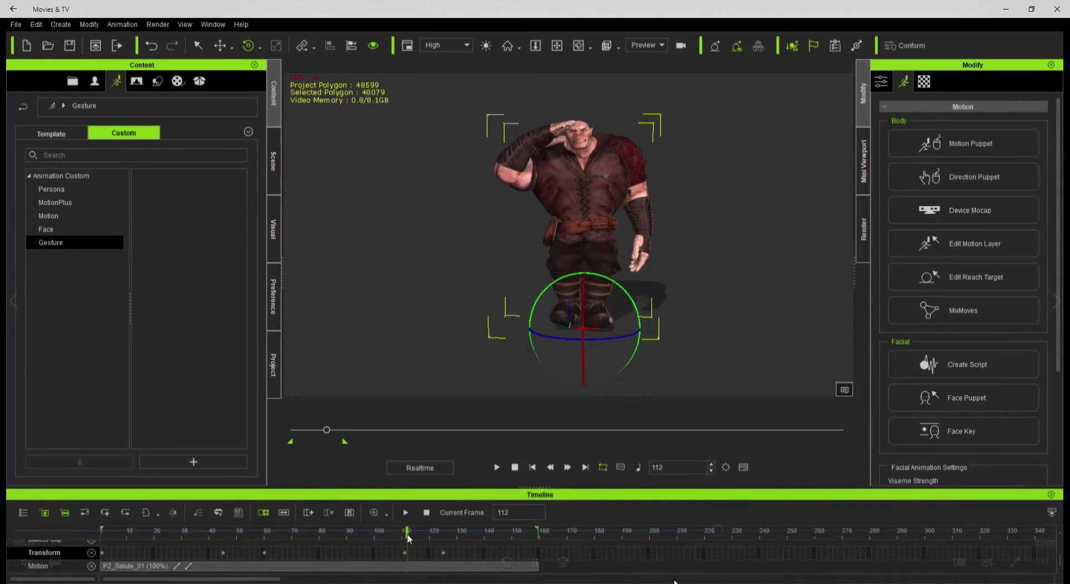
mouse_move(674, 582)
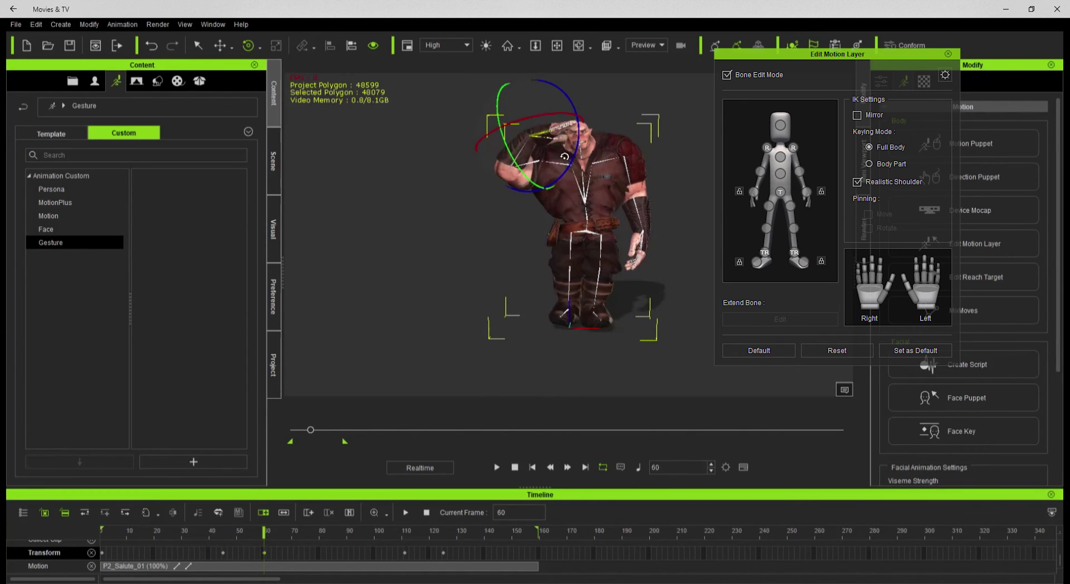
Step: Jump to the frame-111 key and rotate the saluting wrist on two axes
left_click(127, 513)
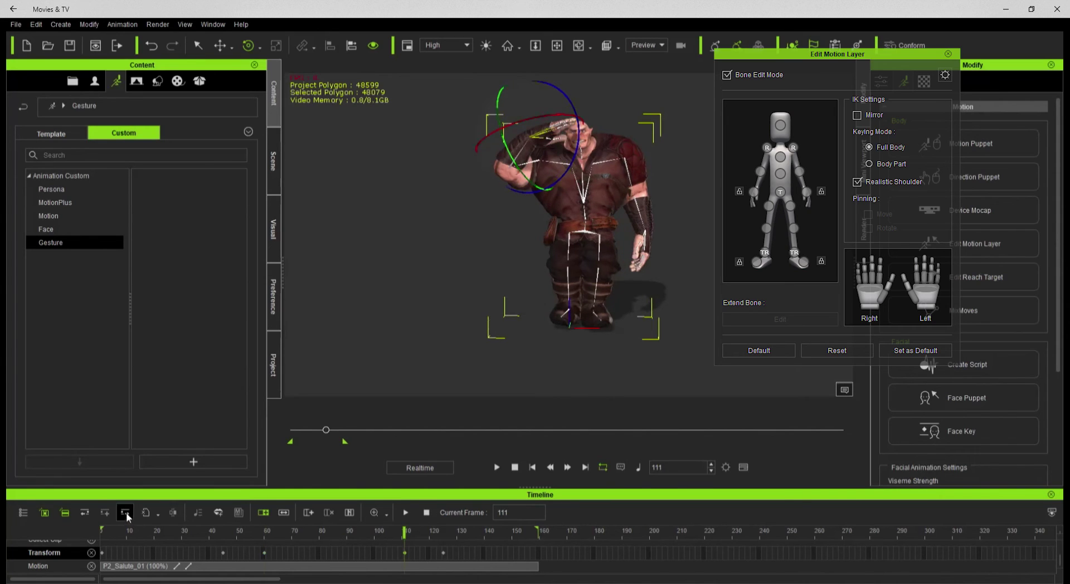
left_click_drag(585, 146, 584, 146)
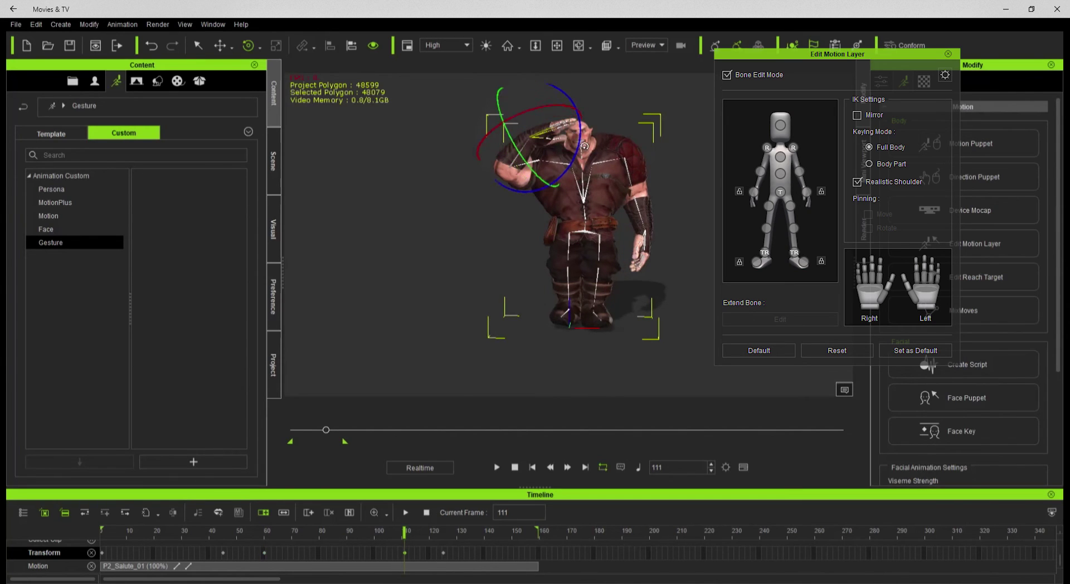
left_click_drag(524, 161, 525, 164)
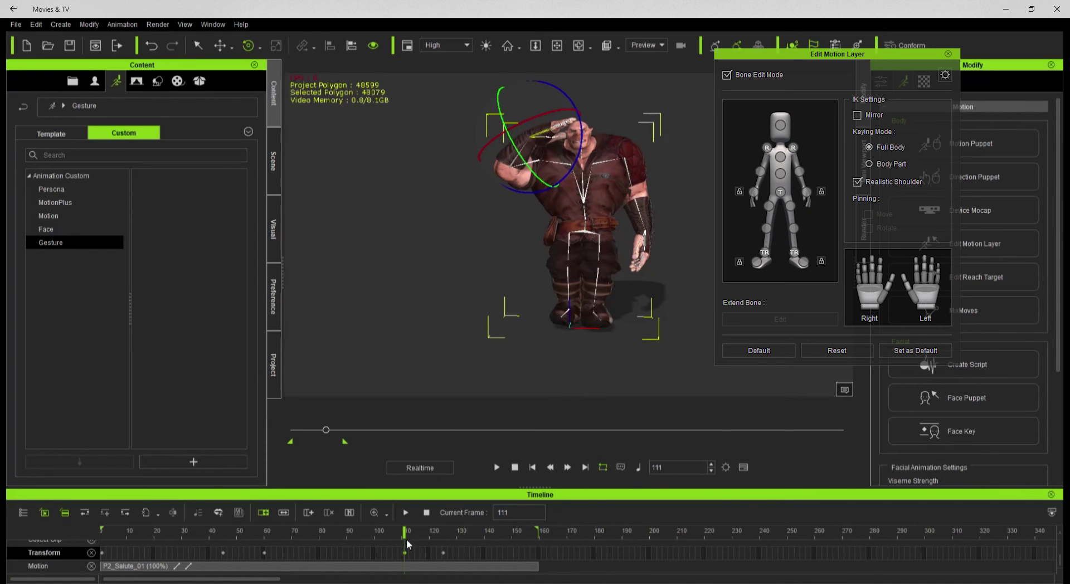
Step: Scrub back to frame 60, forward to frame 94, then play the salute
left_click_drag(405, 536, 263, 529)
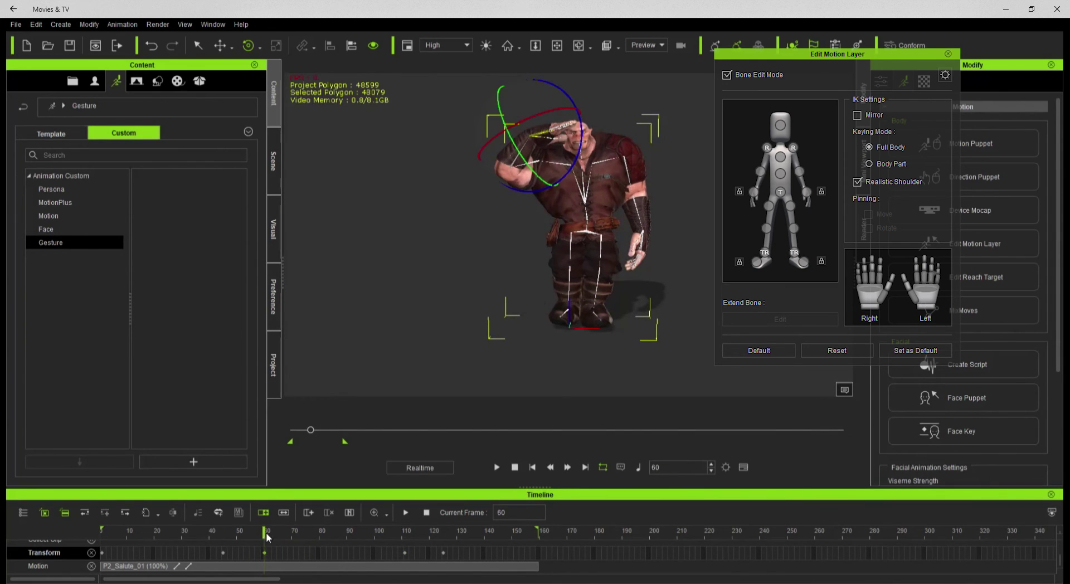
left_click_drag(264, 532, 360, 536)
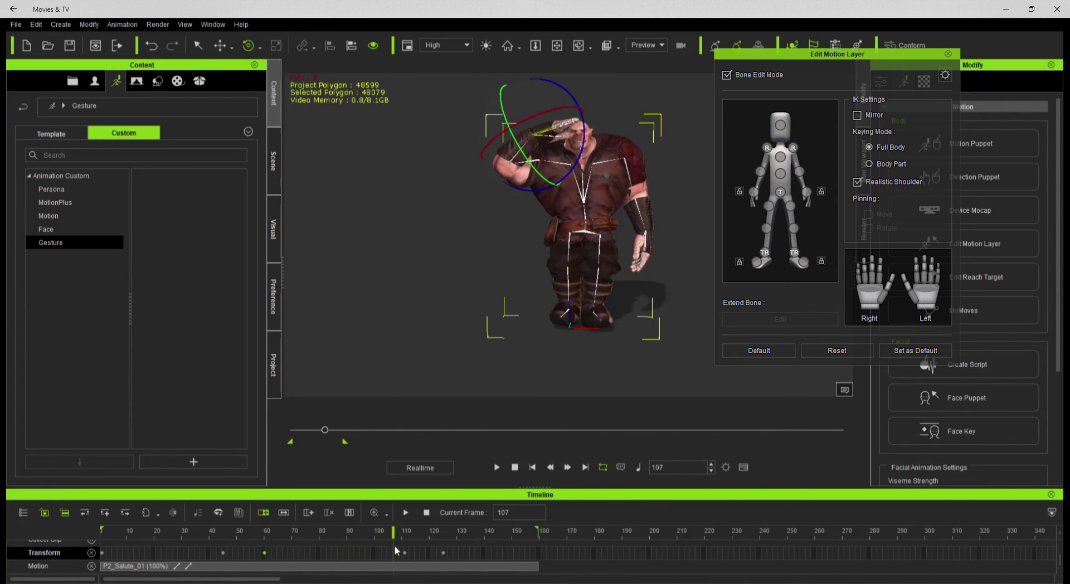
left_click(357, 538)
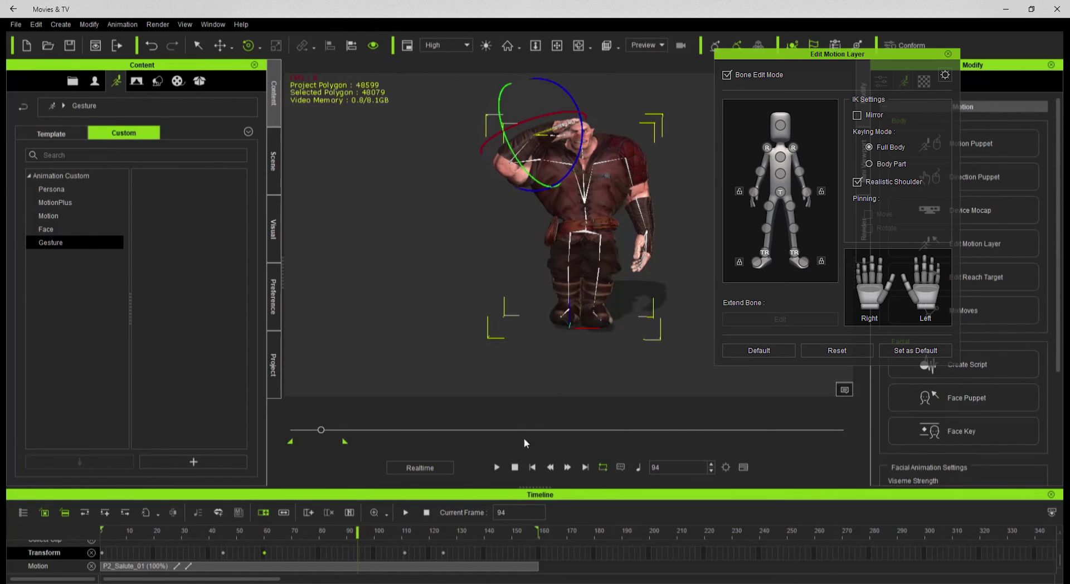
left_click(497, 466)
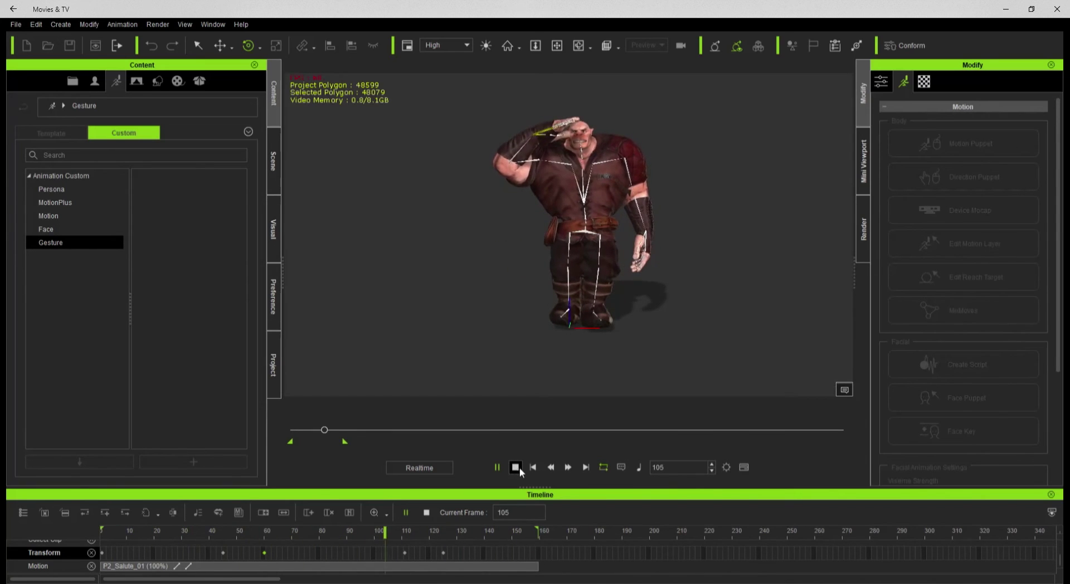
Step: Stop playback at frame 1, switch to object selection, and reselect the character
left_click(519, 466)
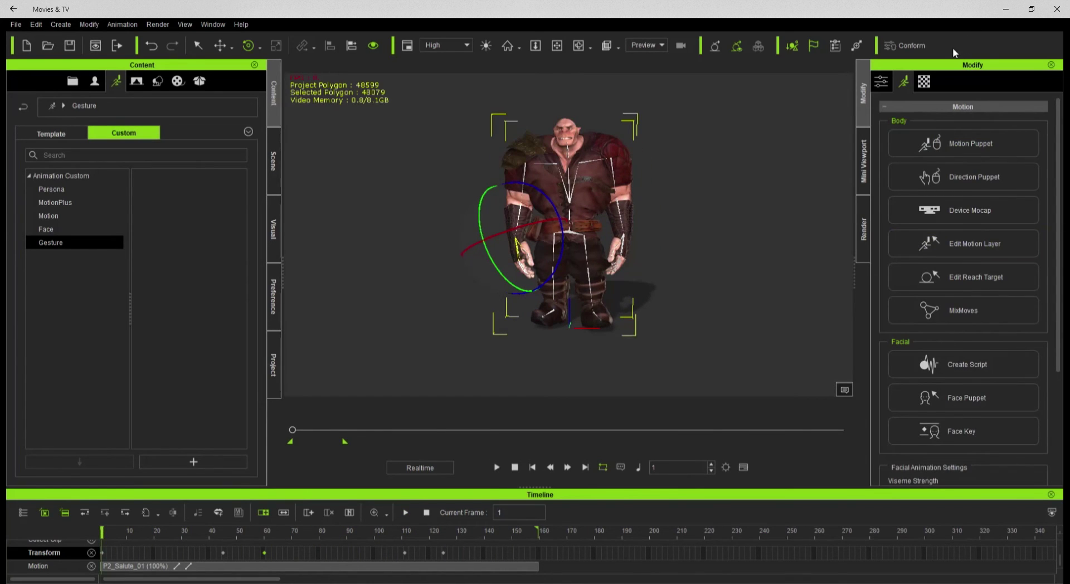
key("q")
left_click(744, 243)
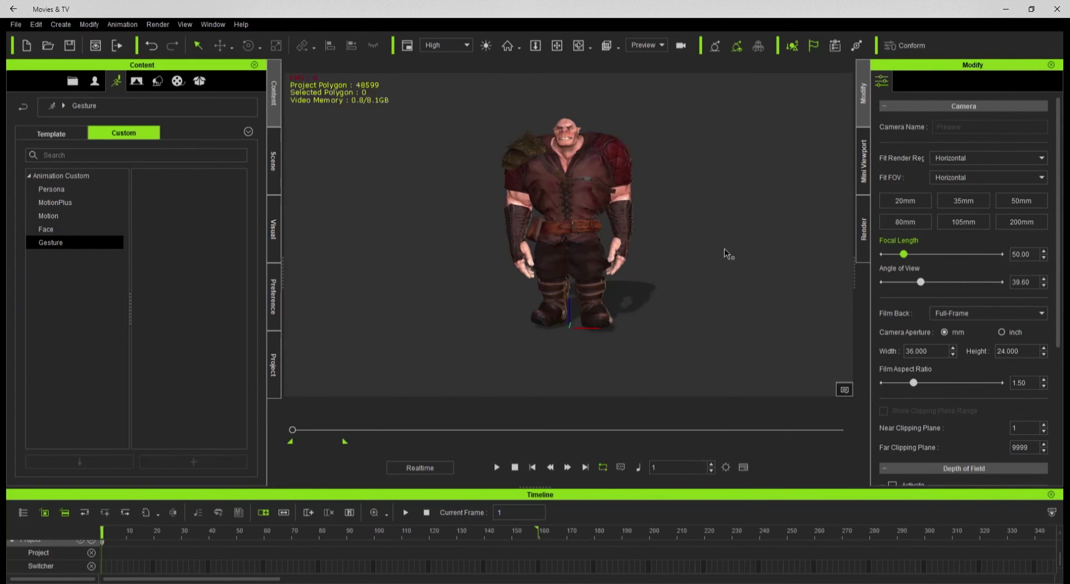
left_click(578, 227)
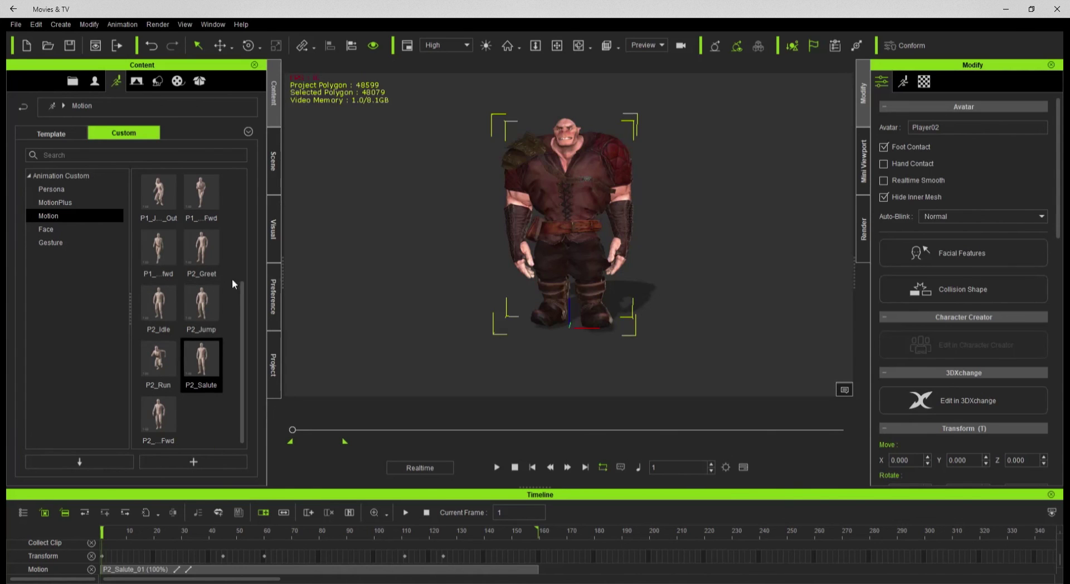
Step: Delete the P2_Greet custom motion and the character's P2_Salute_01 motion clip
left_click(203, 257)
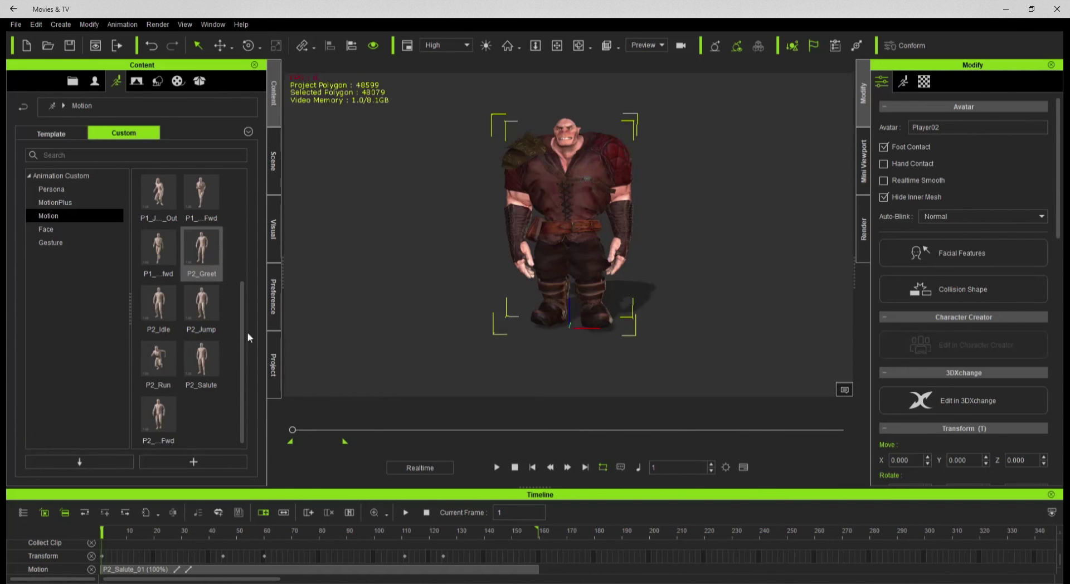
key("Delete")
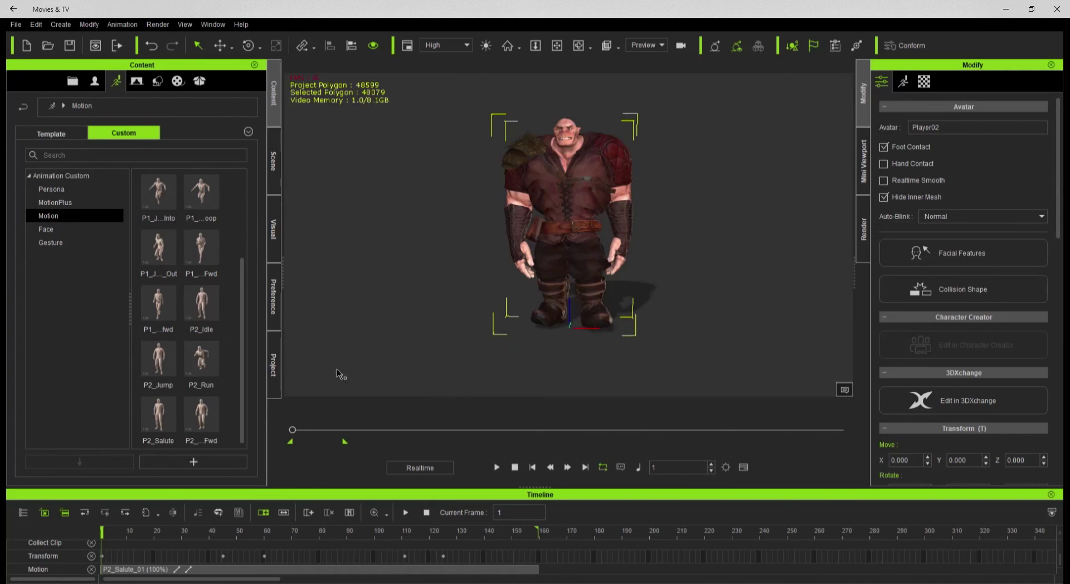
left_click(260, 571)
key("Delete")
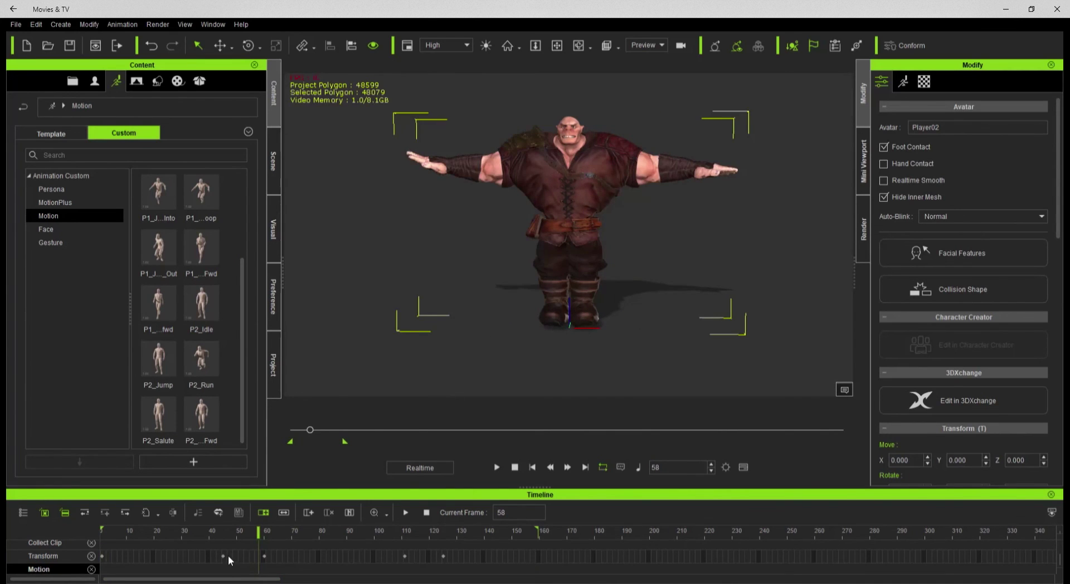
Step: Delete all Transform track keys, then scrub to confirm the character no longer animates
left_click(223, 556)
left_click(264, 556)
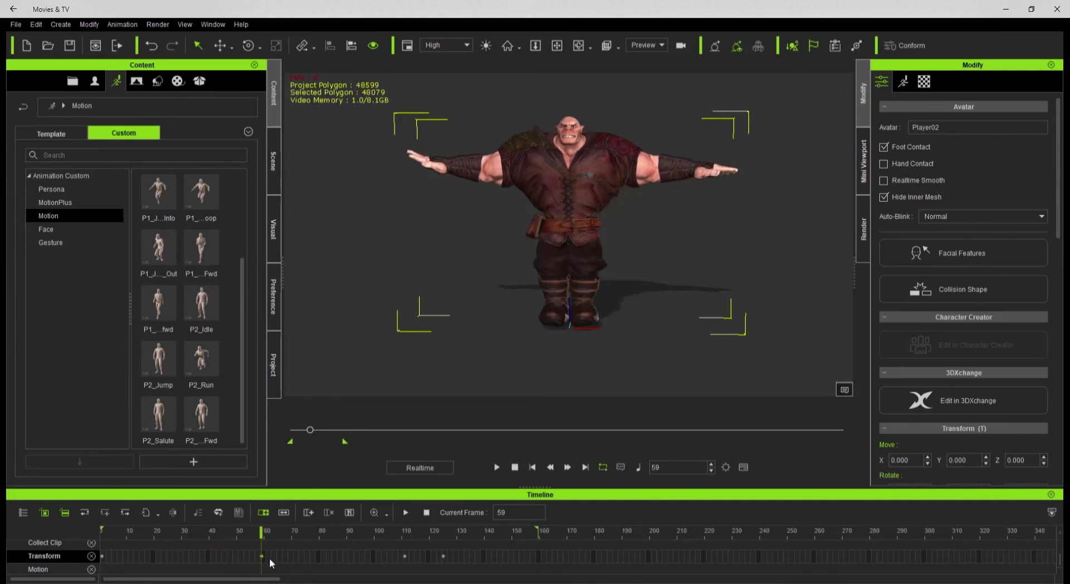
left_click_drag(470, 554, 93, 559)
key("Delete")
left_click_drag(265, 536, 92, 535)
Step: Select all seven keys on the Player02 track
scroll(318, 567, "down", 1)
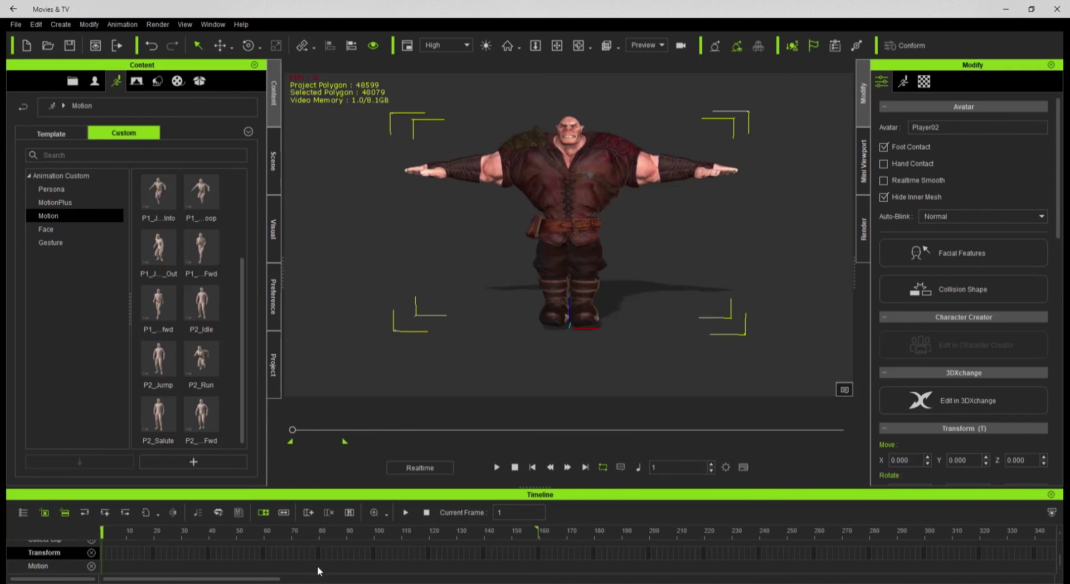
left_click(164, 565)
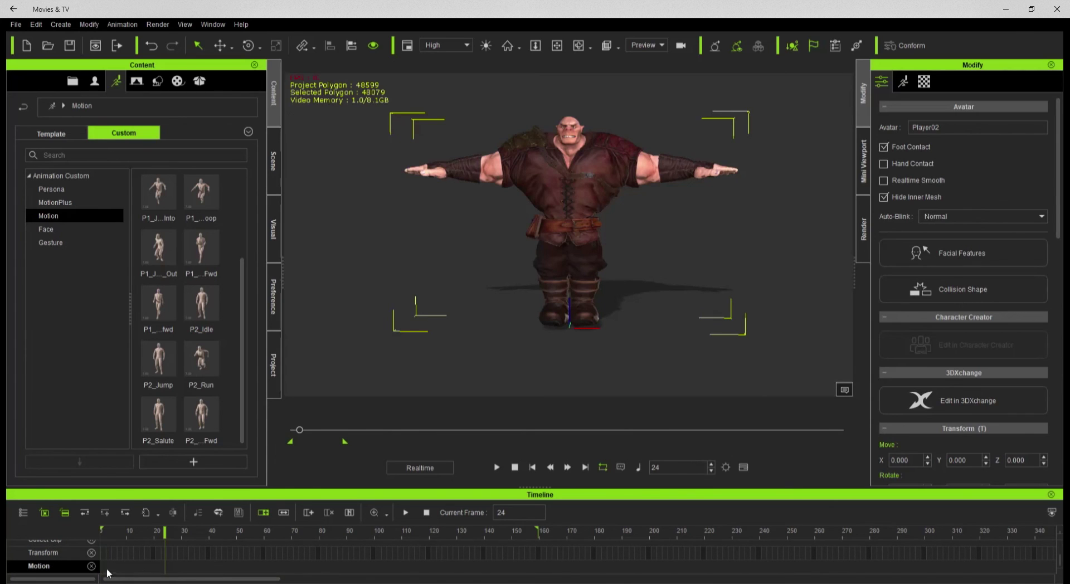
scroll(92, 570, "up", 1)
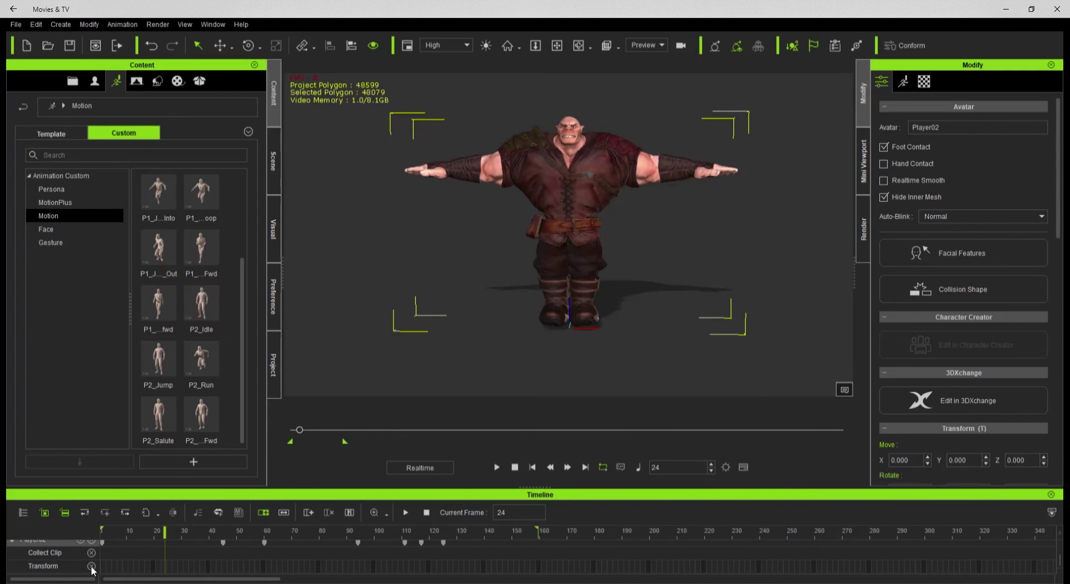
scroll(151, 566, "up", 1)
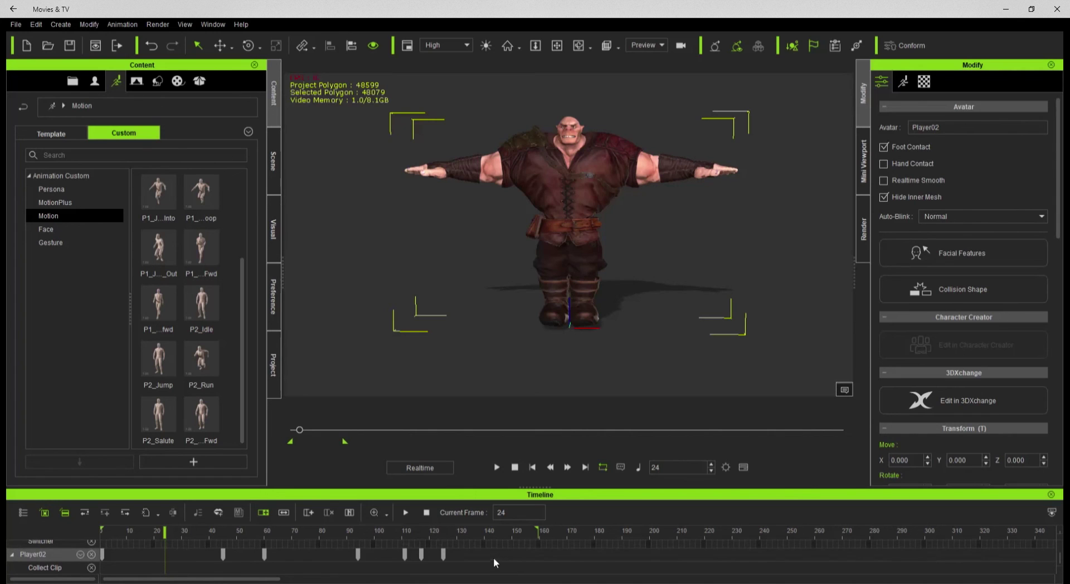
left_click_drag(492, 559, 98, 560)
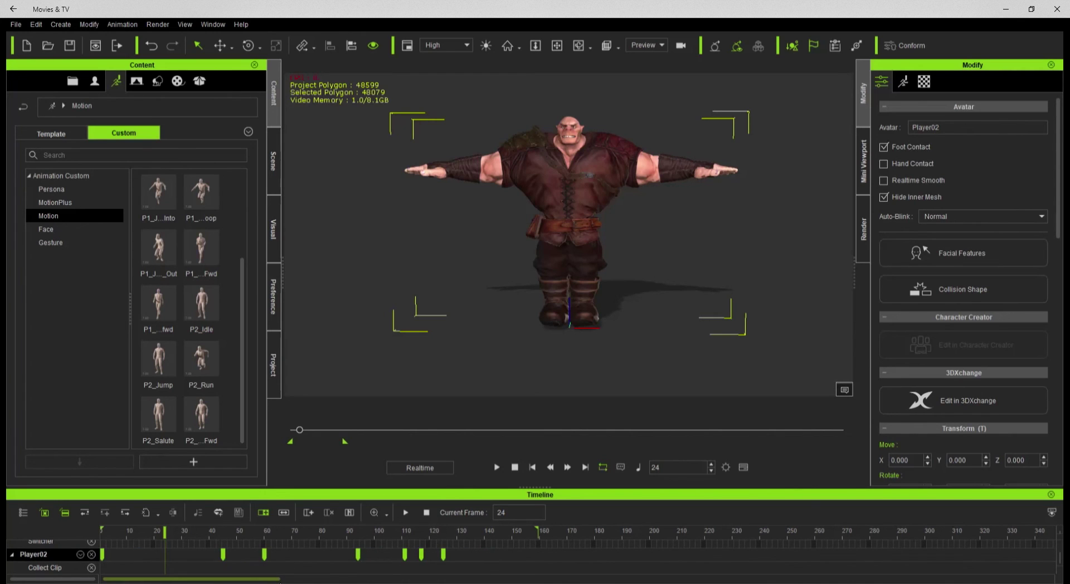
Step: Delete the selected Player02 keys and apply the custom P2_Salute motion to the character
key("Delete")
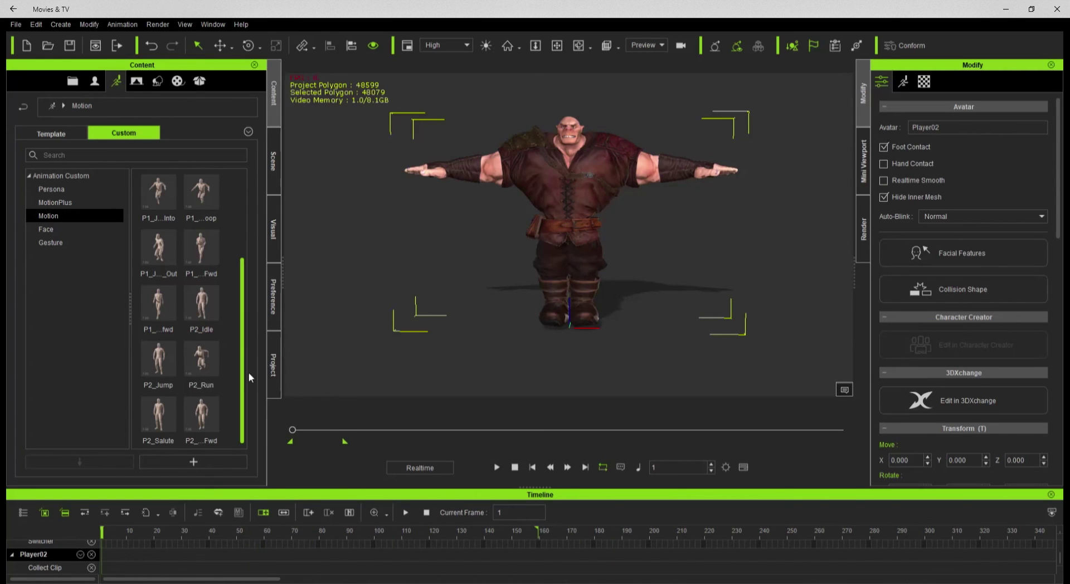
left_click(219, 415)
double_click(170, 423)
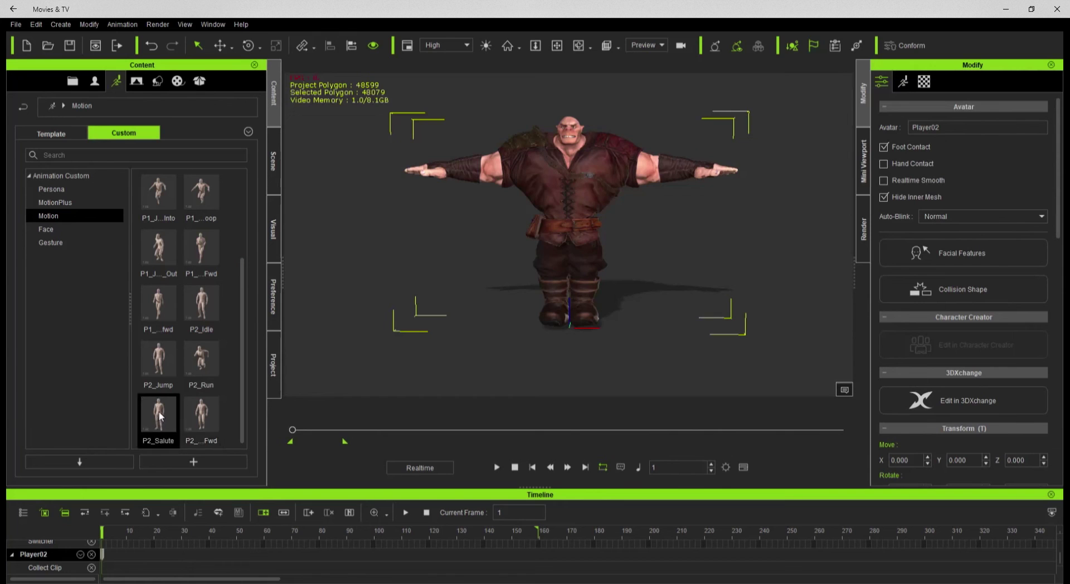
Step: Play the salute, pause at frame 141, and return to the first frame
left_click(495, 468)
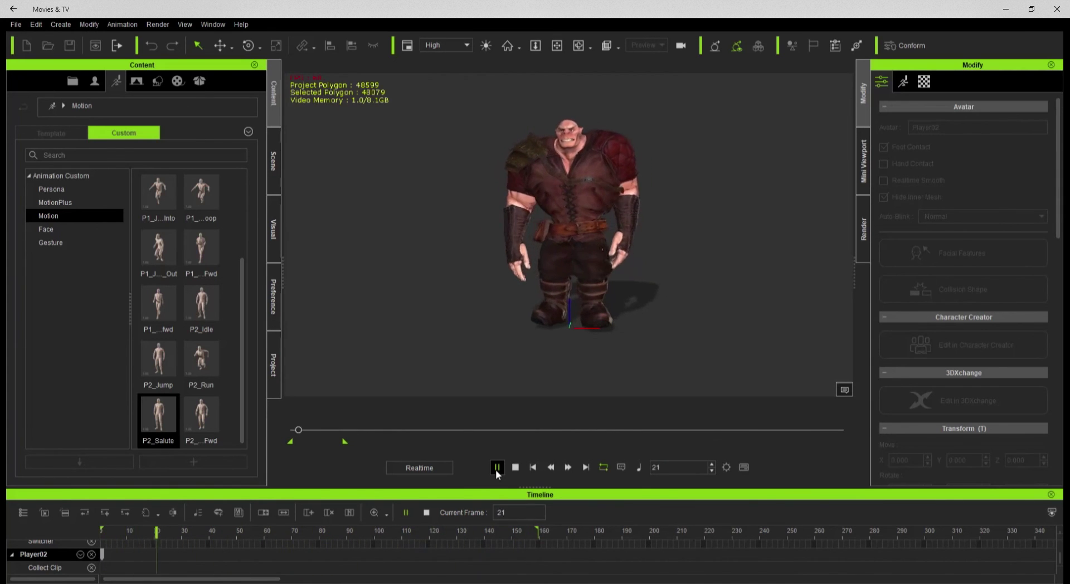
left_click(496, 469)
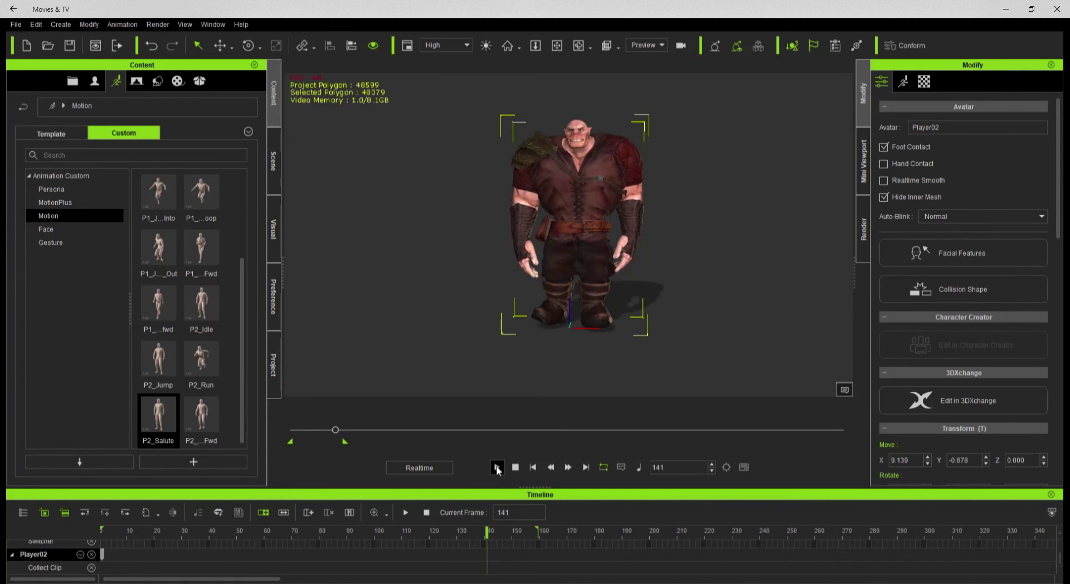
left_click(533, 467)
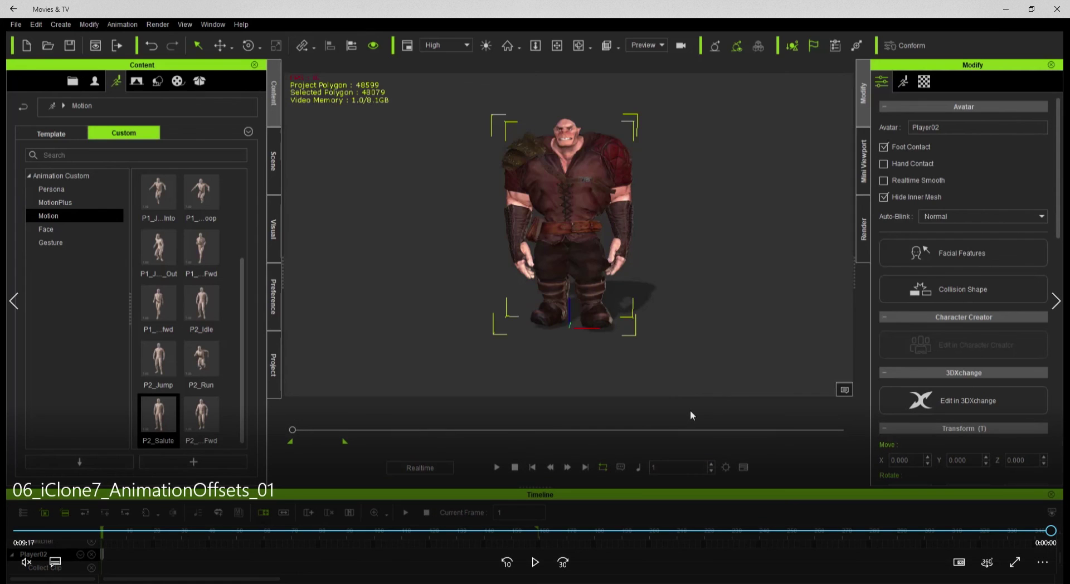